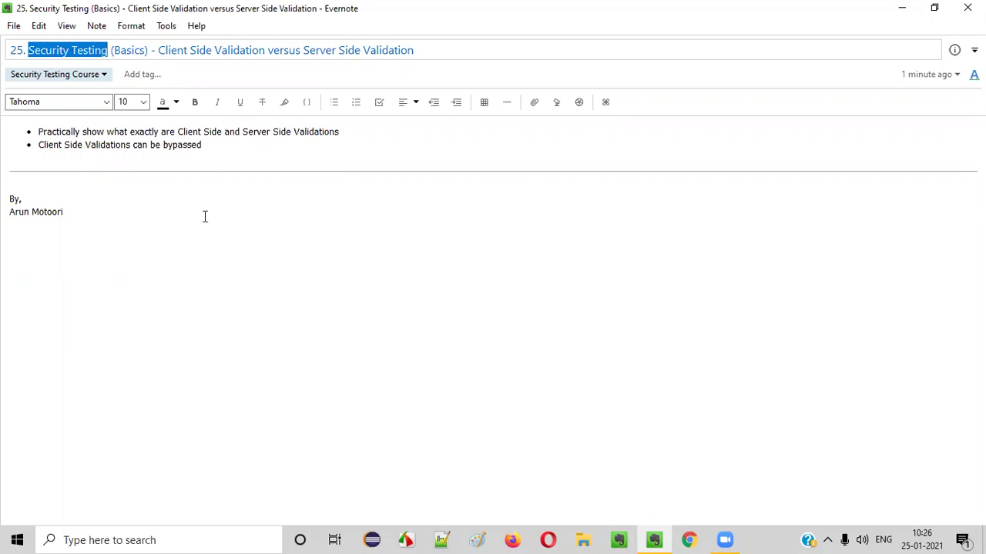
# Go to the tutorialsninja demo store in Chrome and open My Account > Register.
pyautogui.moveTo(160, 52); pyautogui.dragTo(428, 52)
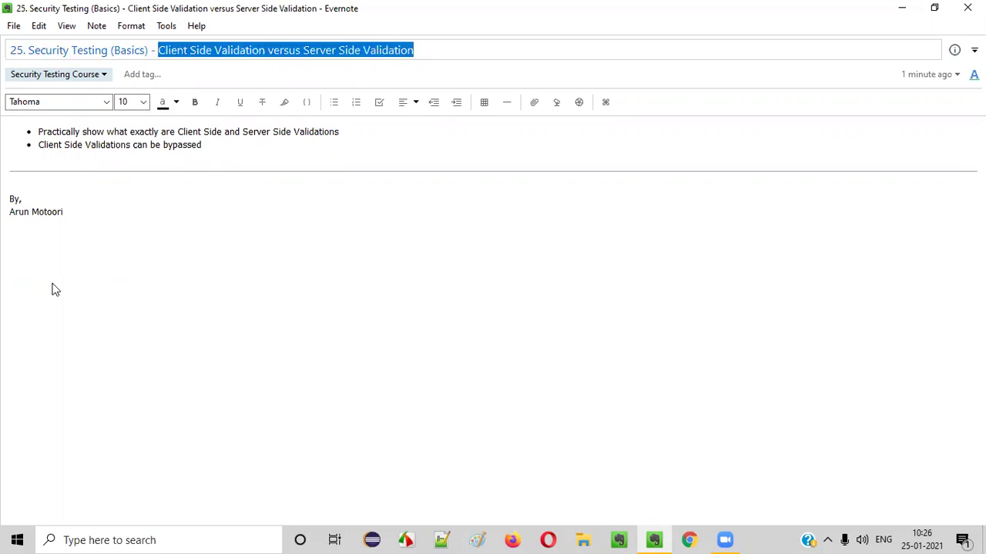
pyautogui.click(394, 364)
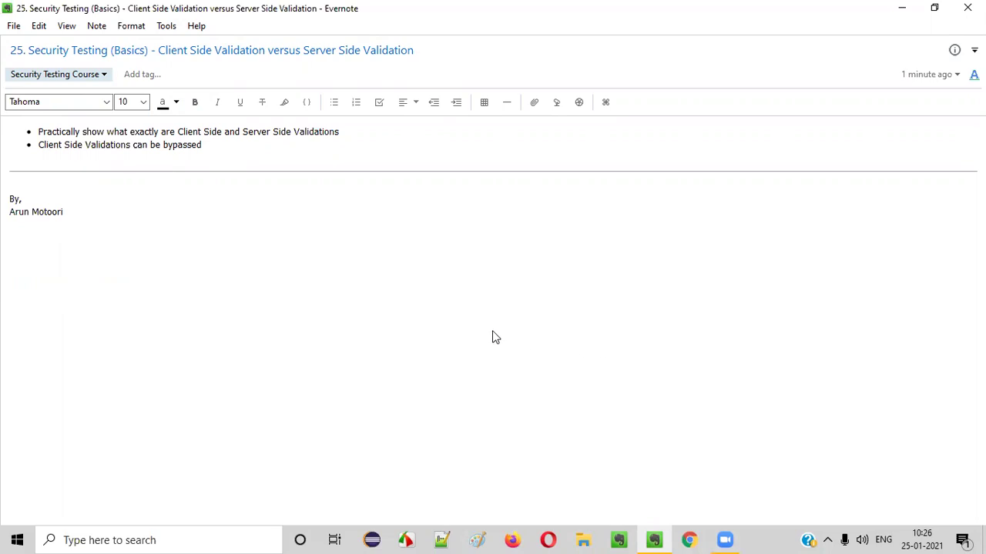
pyautogui.click(689, 539)
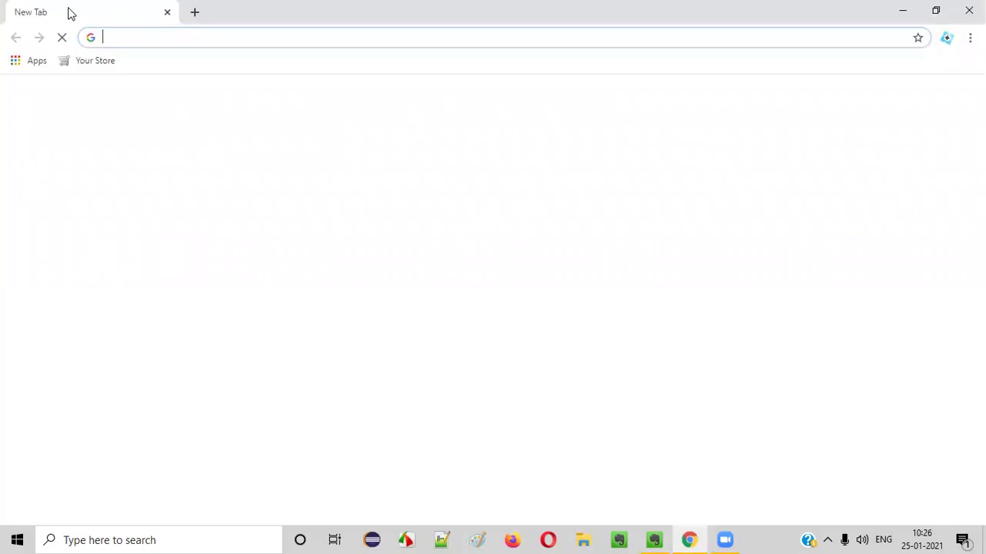
pyautogui.write('tutorialsninja.com/demo')
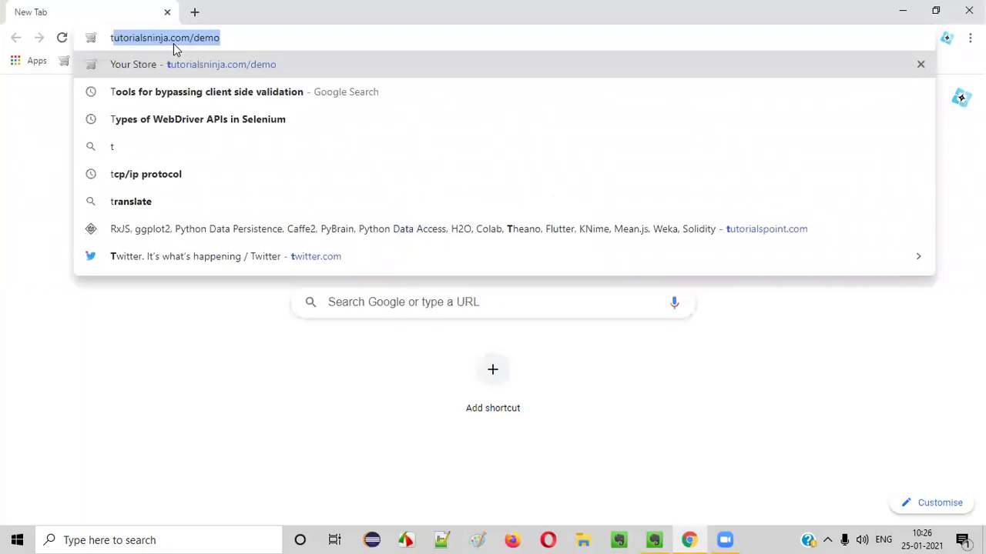
pyautogui.press('Return')
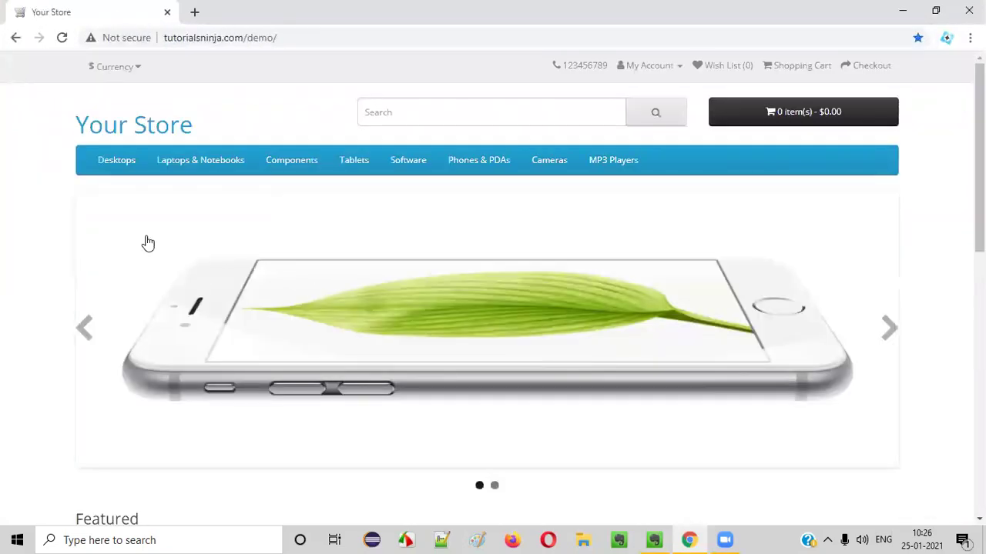
pyautogui.click(632, 65)
pyautogui.click(637, 97)
# Fill the Register form's E-Mail field with a saved address from autofill.
pyautogui.scroll(-2, 625, 292)
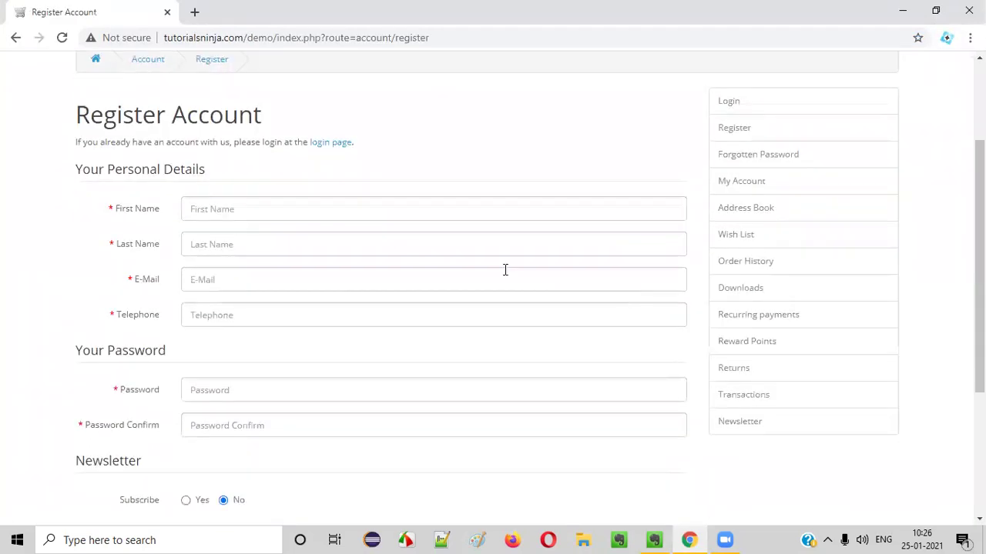
pyautogui.scroll(-1, 382, 254)
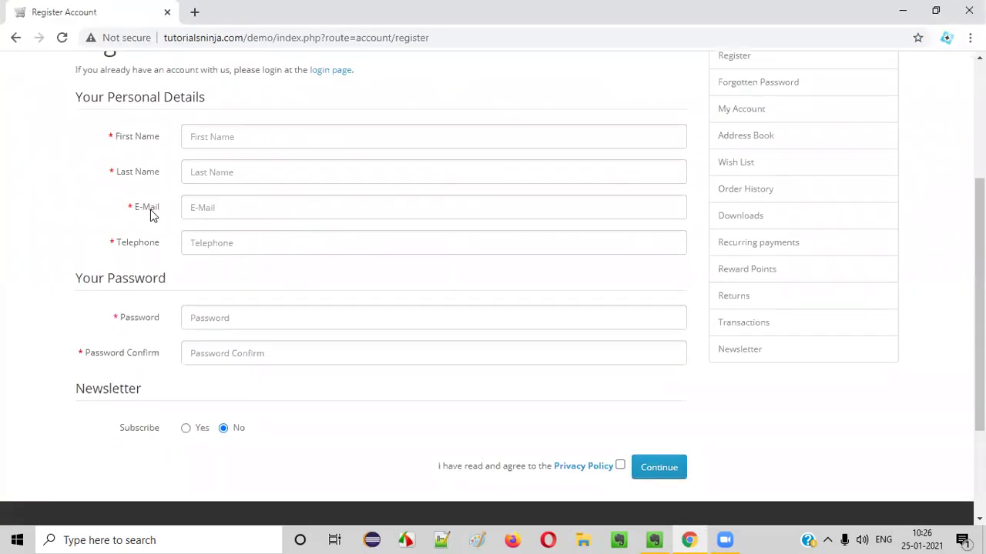
pyautogui.scroll(-1, 254, 204)
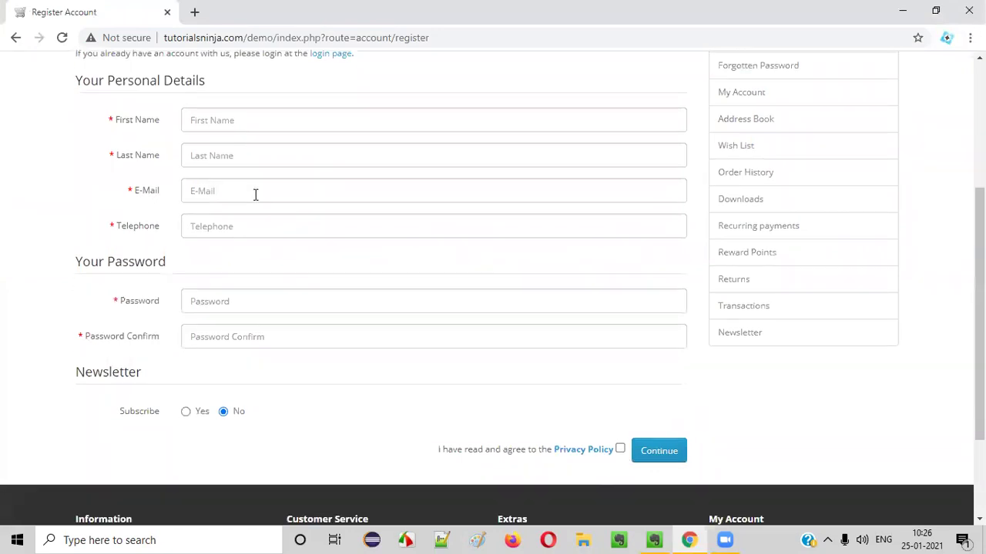
pyautogui.click(230, 131)
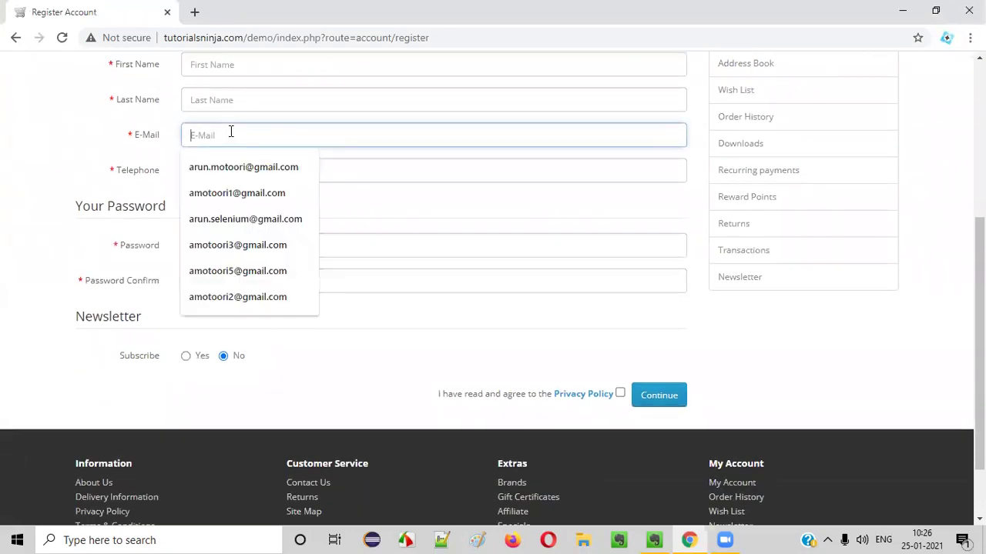
pyautogui.click(251, 199)
# Replace the autofilled e-mail with the invalid text 'asdfadsfsaf'.
pyautogui.moveTo(315, 136); pyautogui.dragTo(174, 193)
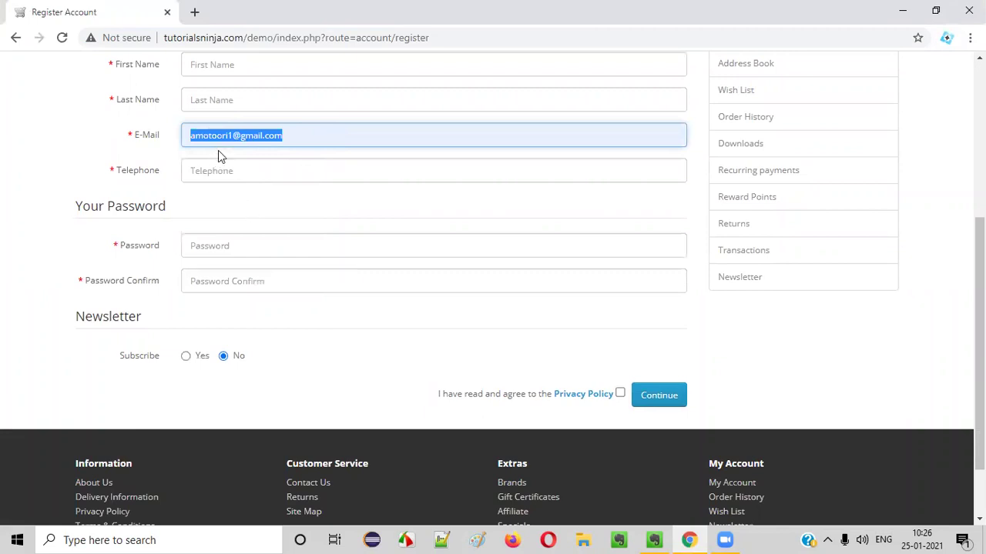
pyautogui.moveTo(234, 138); pyautogui.dragTo(11, 129)
pyautogui.press('BackSpace')
pyautogui.write('asdfadsfsaf')
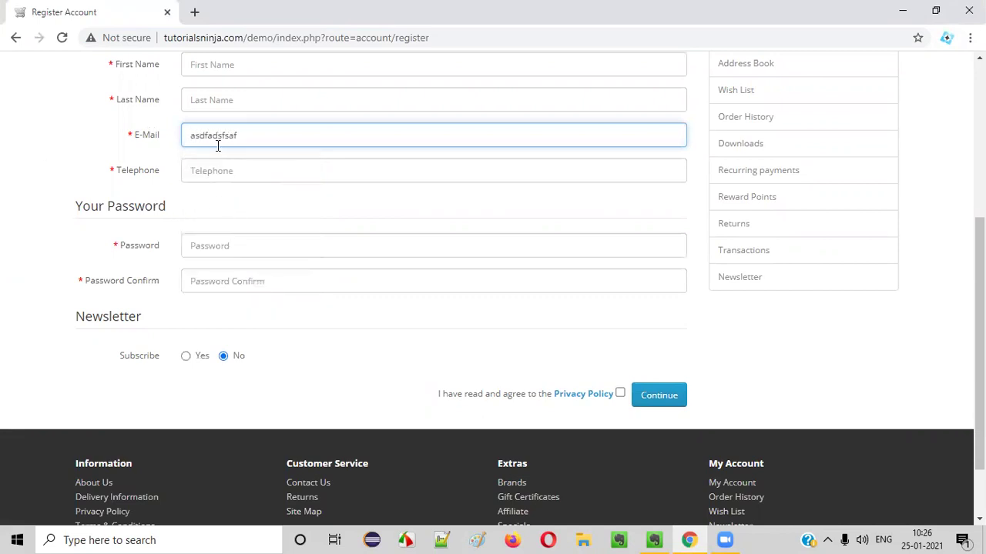
pyautogui.moveTo(192, 131); pyautogui.dragTo(254, 141)
pyautogui.click(87, 151)
pyautogui.scroll(-2, 87, 151)
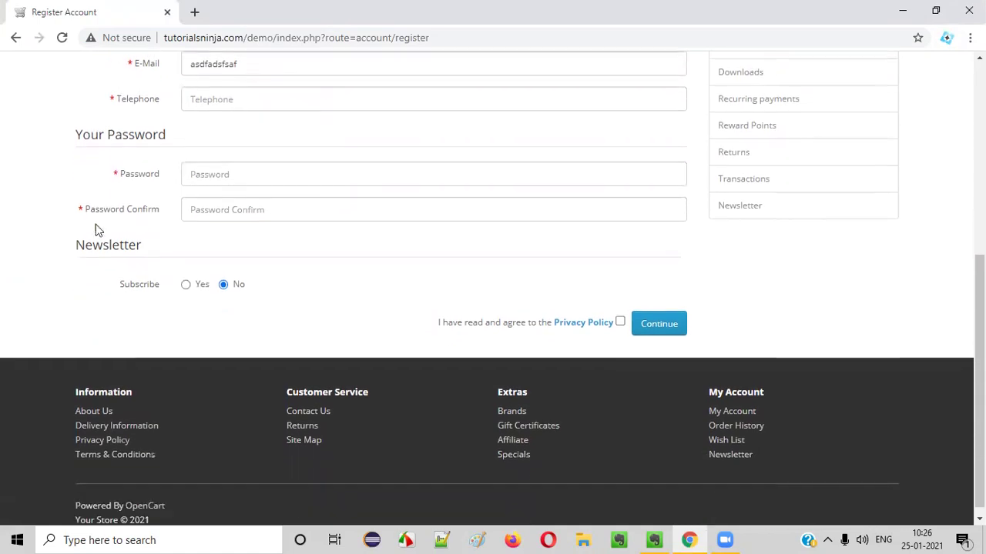
# Open Chrome DevTools on the Network tab to record the page's requests.
pyautogui.rightClick(110, 323)
pyautogui.press('Escape')
pyautogui.hotkey('ctrl', 'shift', 'i')
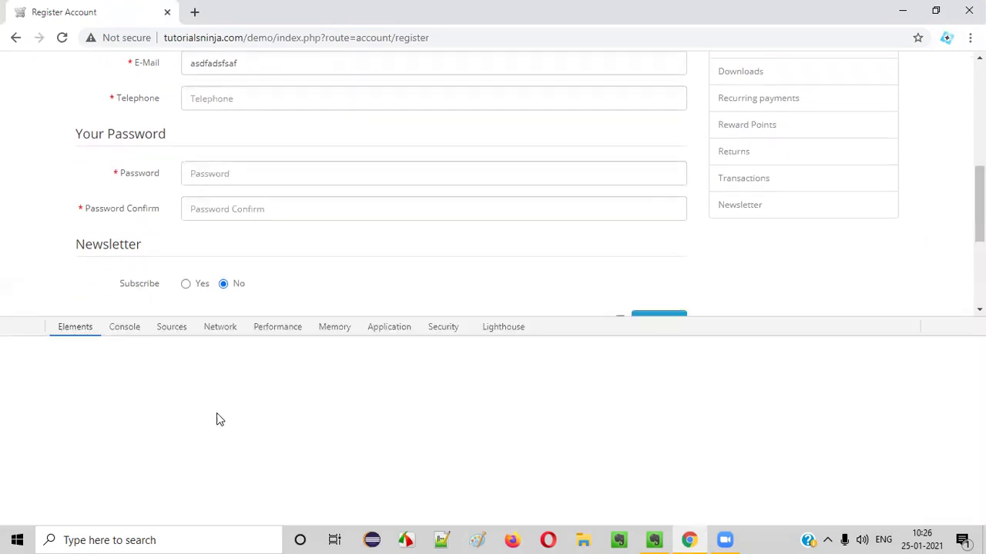
pyautogui.click(220, 326)
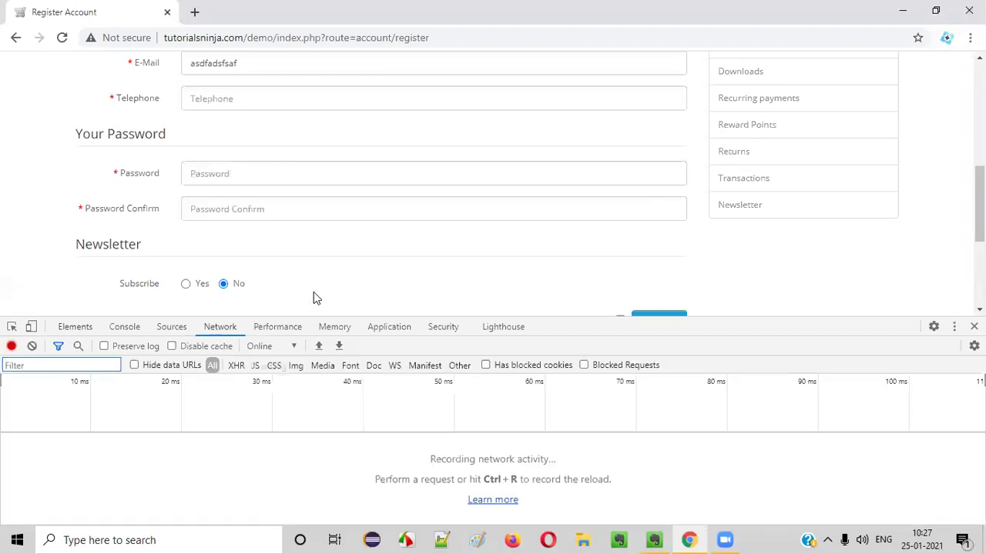
pyautogui.scroll(2, 322, 194)
pyautogui.scroll(-2, 321, 193)
pyautogui.scroll(1, 321, 193)
# Submit the Register form twice with 'asdfadsfsaf' as the e-mail while Network records.
pyautogui.moveTo(194, 135); pyautogui.dragTo(56, 166)
pyautogui.click(257, 134)
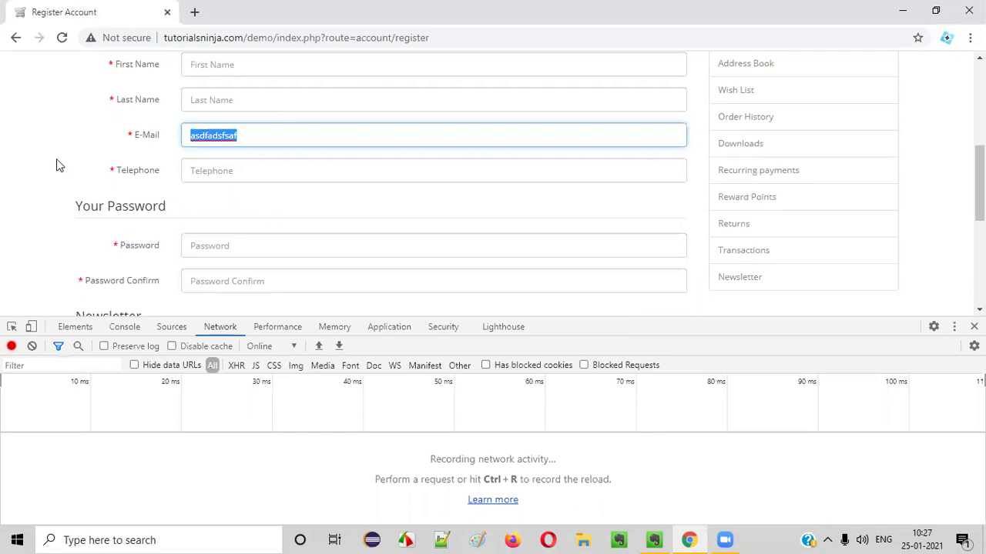
pyautogui.scroll(-2, 308, 231)
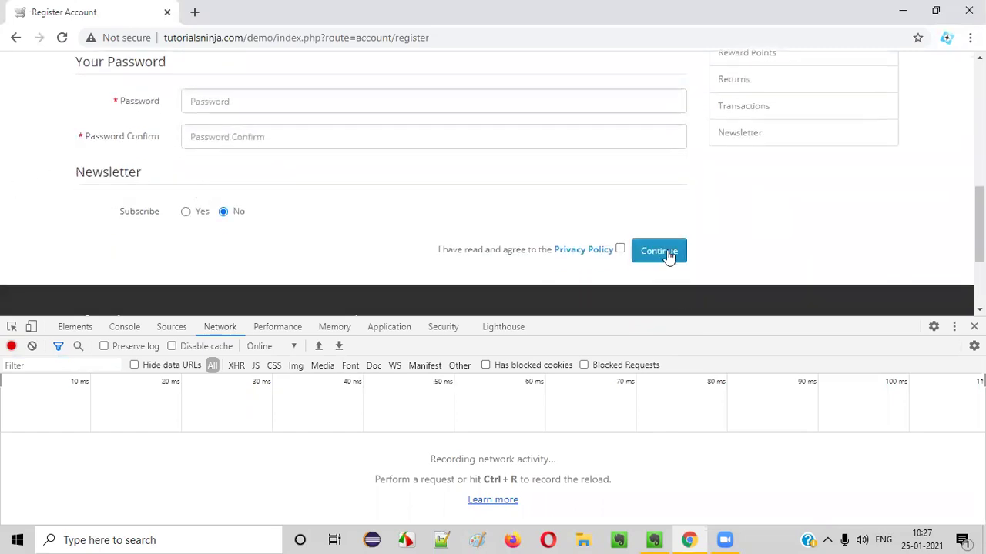
pyautogui.click(658, 251)
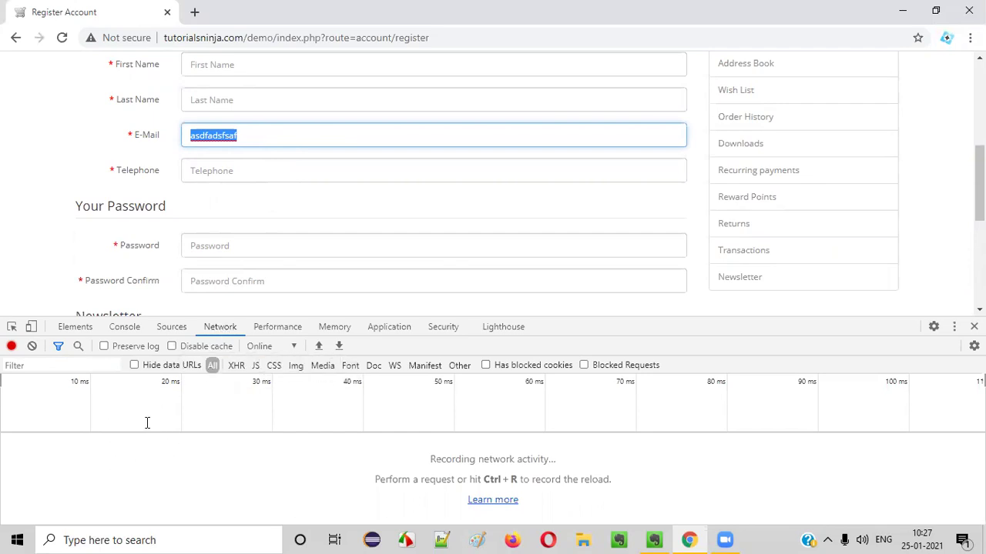
pyautogui.scroll(-3, 625, 211)
pyautogui.scroll(2, 624, 213)
pyautogui.scroll(-1, 626, 209)
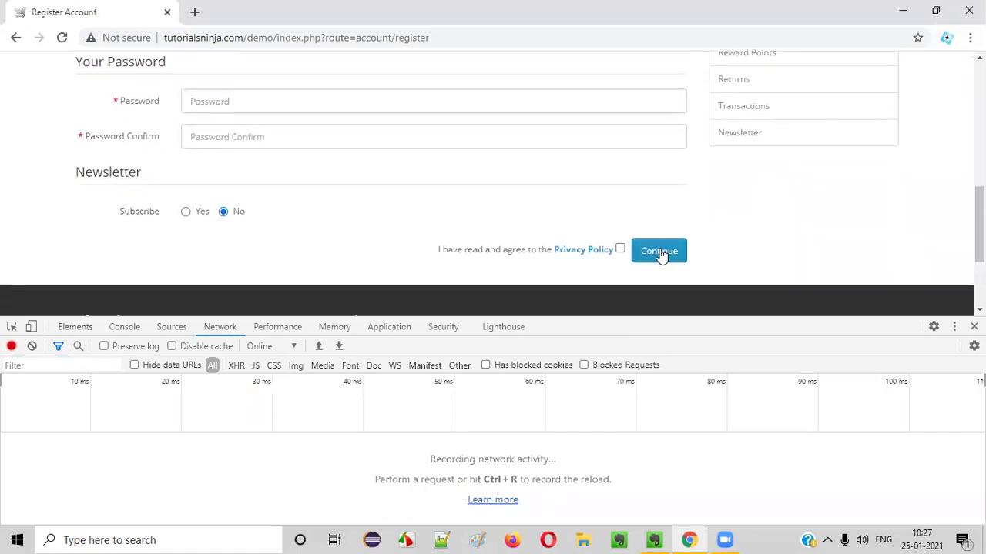
pyautogui.click(659, 254)
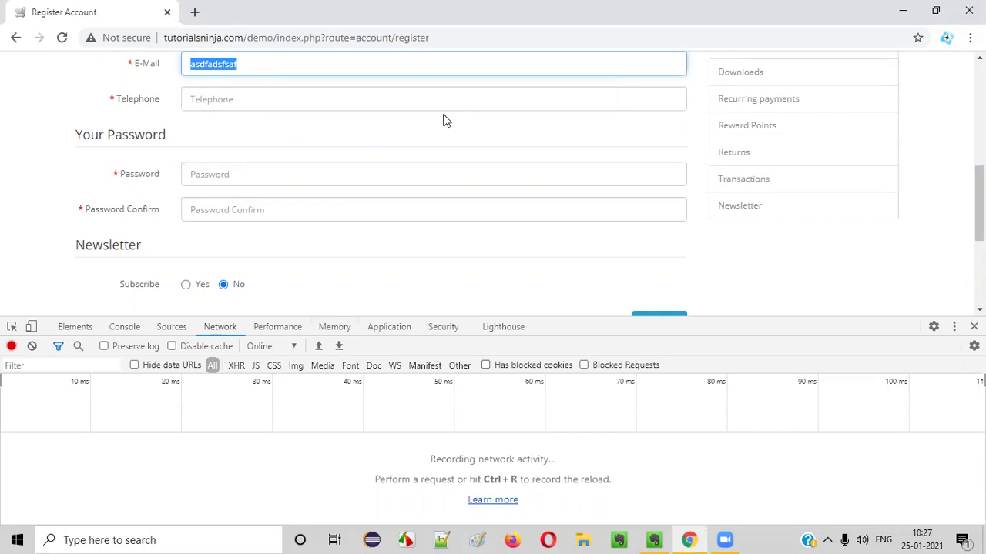
# Reselect the 'asdfadsfsaf' E-Mail value and submit the form once more.
pyautogui.click(260, 66)
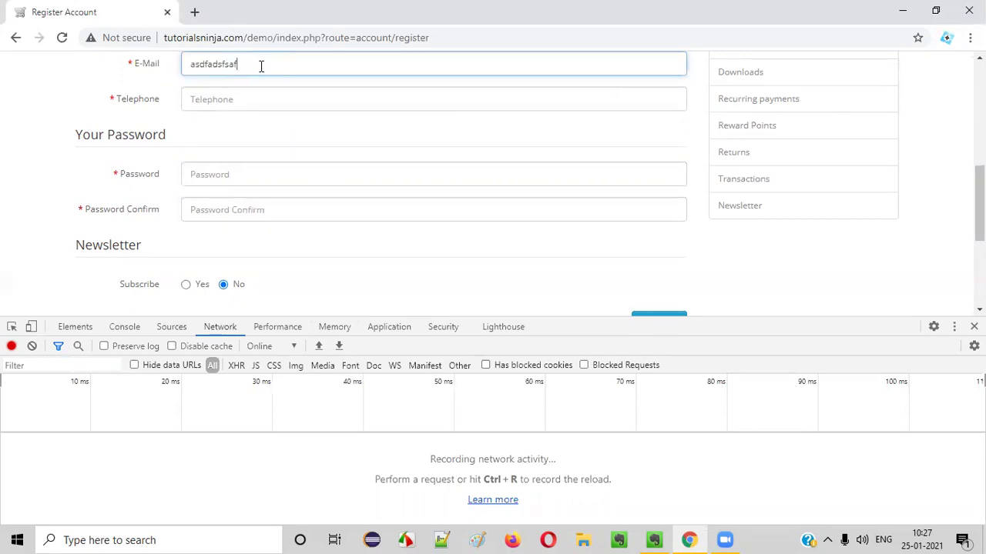
pyautogui.doubleClick(260, 67)
pyautogui.scroll(3, 259, 66)
pyautogui.scroll(-1, 230, 204)
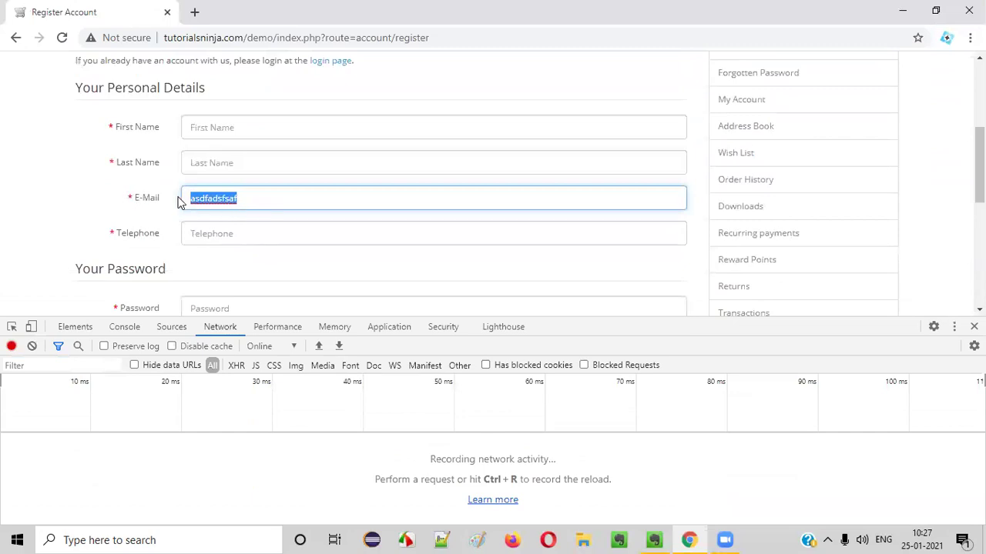
pyautogui.scroll(-1, 259, 191)
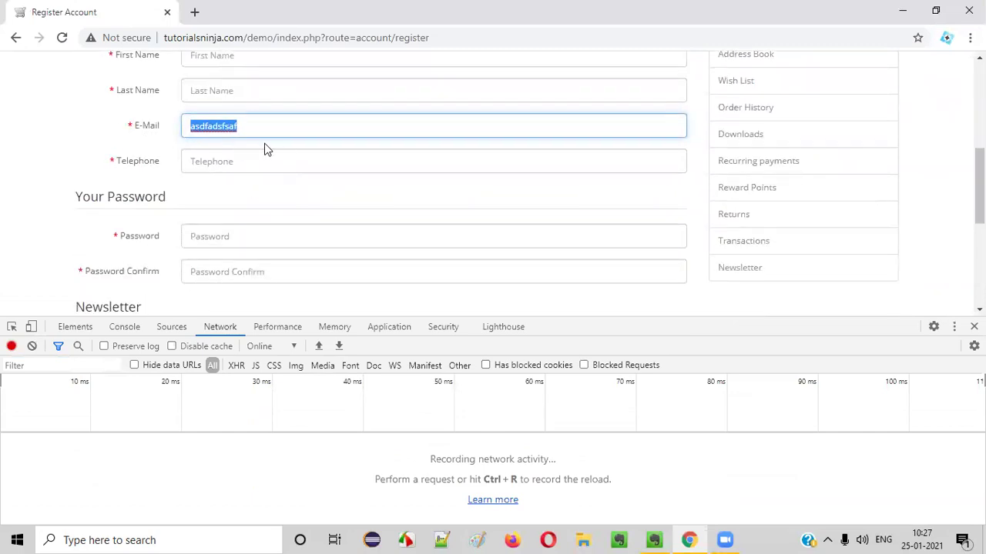
pyautogui.scroll(-1, 313, 160)
pyautogui.click(657, 241)
pyautogui.scroll(1, 308, 208)
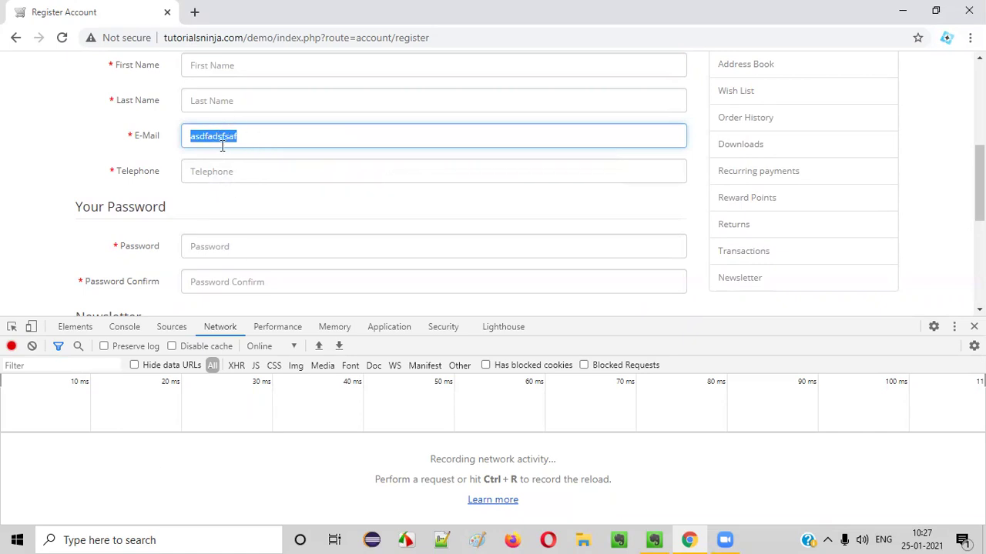
pyautogui.scroll(2, 199, 159)
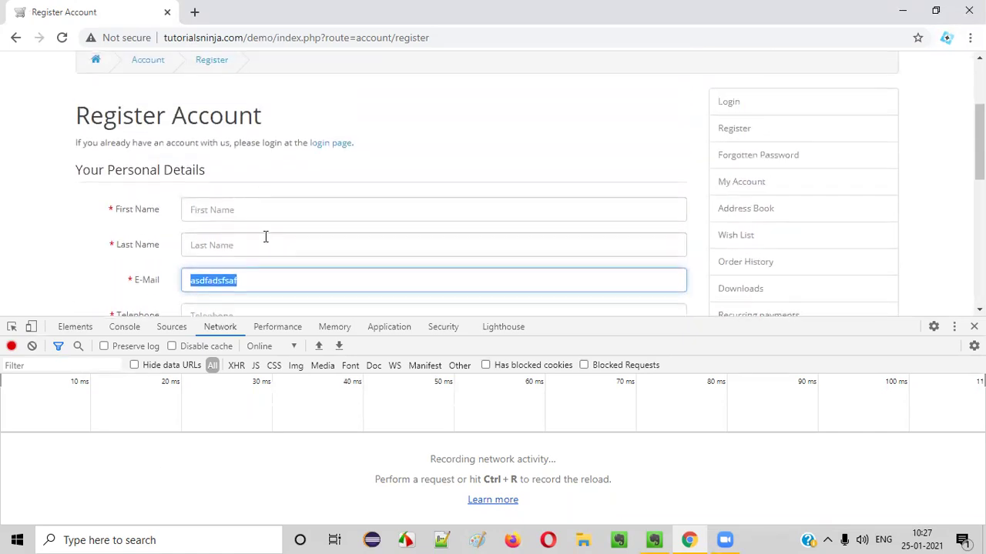
# Delete the junk e-mail text and autofill the saved personal details into the form.
pyautogui.click(285, 280)
pyautogui.press('BackSpace')
pyautogui.press('BackSpace')
pyautogui.press('BackSpace')
pyautogui.press('BackSpace')
pyautogui.press('BackSpace')
pyautogui.press('BackSpace')
pyautogui.press('BackSpace')
pyautogui.press('BackSpace')
pyautogui.press('BackSpace')
pyautogui.press('BackSpace')
pyautogui.click(257, 211)
pyautogui.write('a')
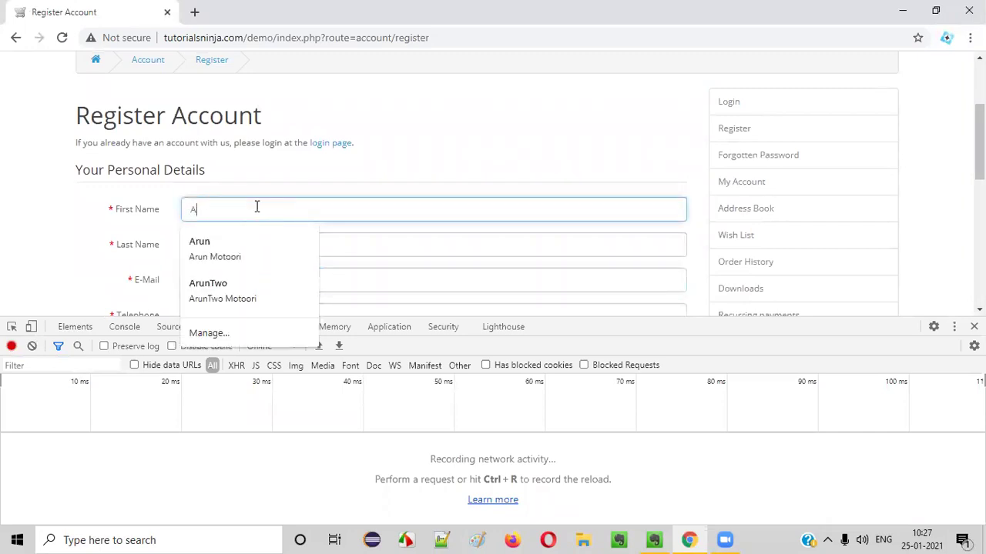
pyautogui.click(229, 249)
pyautogui.scroll(-4, 451, 246)
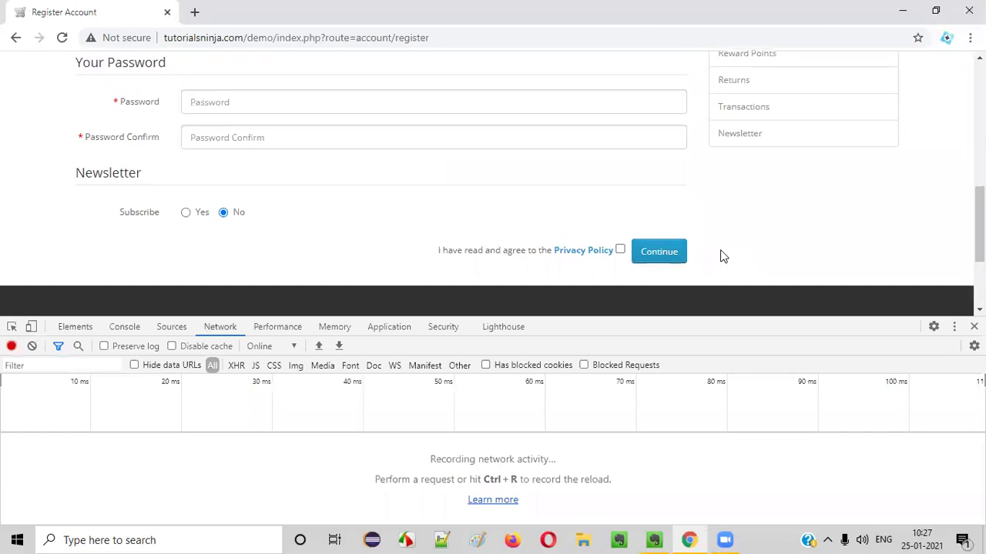
pyautogui.scroll(4, 720, 255)
pyautogui.scroll(2, 342, 181)
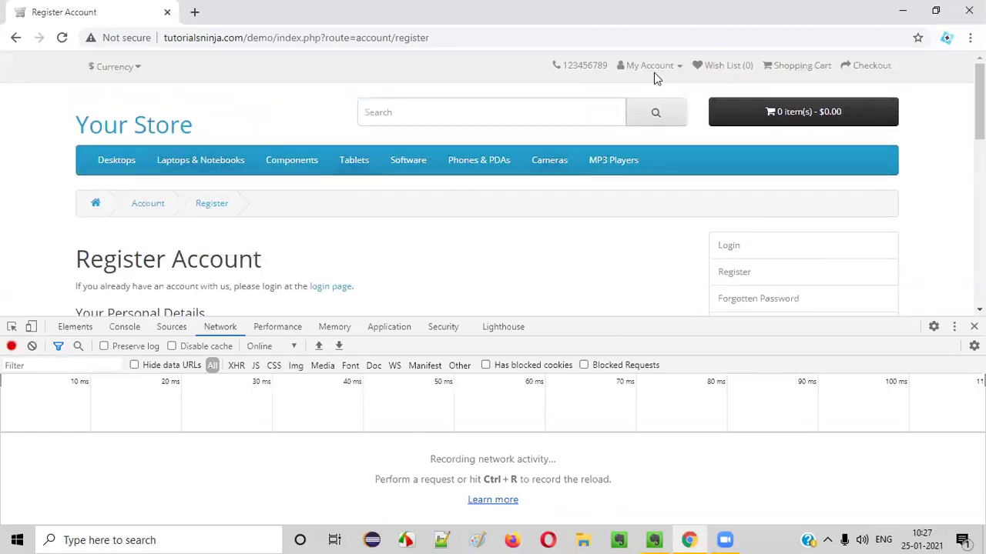
pyautogui.scroll(-4, 326, 231)
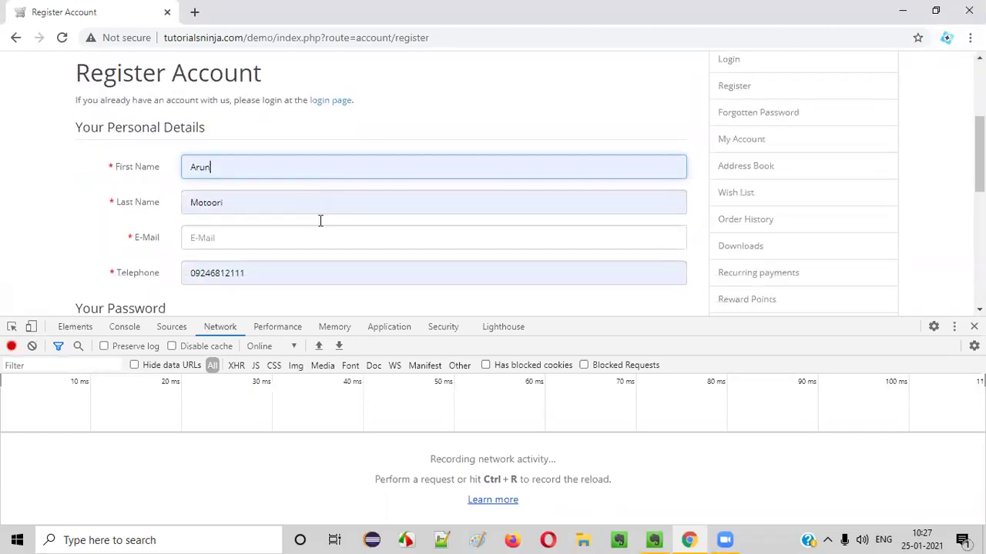
# Fill in the saved e-mail address, then the password and password confirmation.
pyautogui.click(235, 134)
pyautogui.click(263, 193)
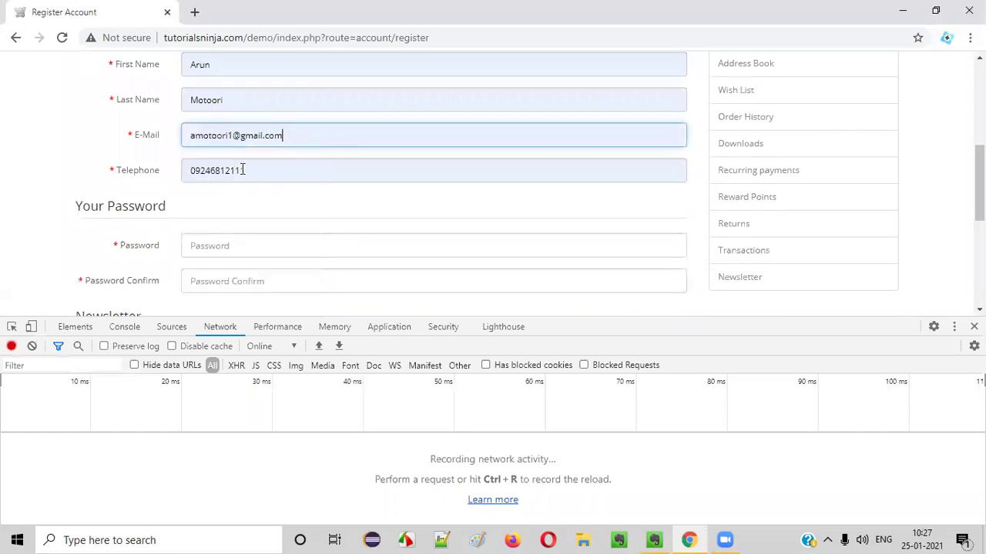
pyautogui.moveTo(188, 134); pyautogui.dragTo(300, 136)
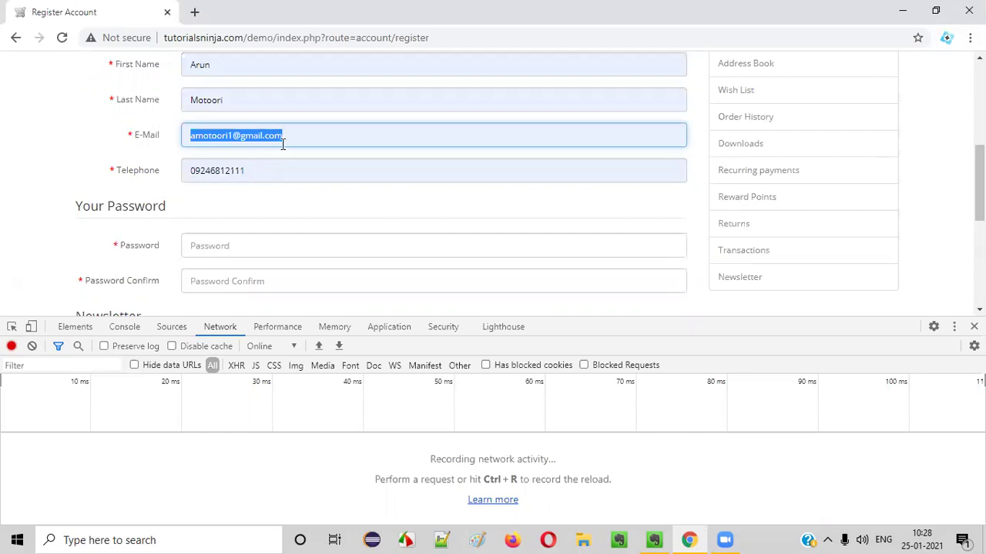
pyautogui.click(235, 245)
pyautogui.write('a')
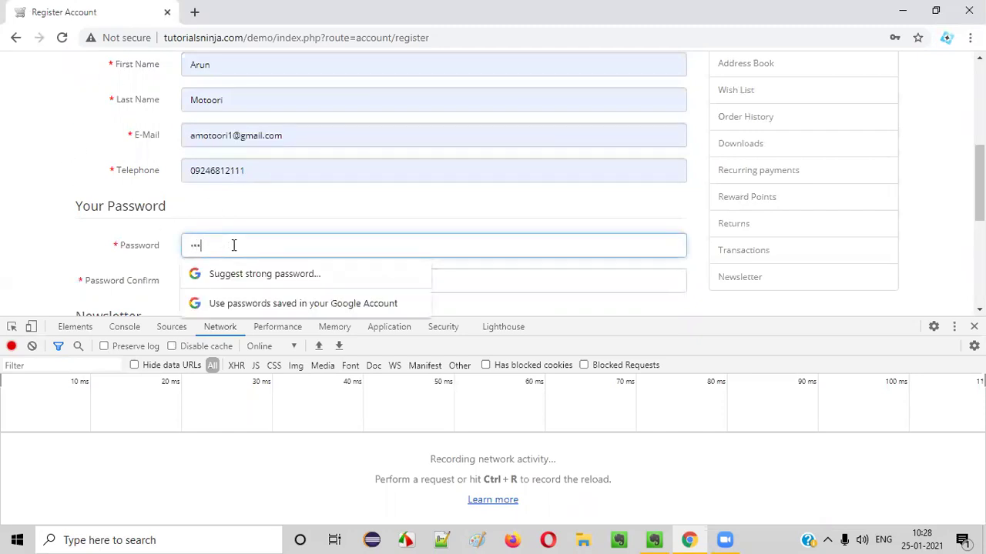
pyautogui.scroll(-1, 103, 208)
pyautogui.click(205, 208)
pyautogui.write('ab')
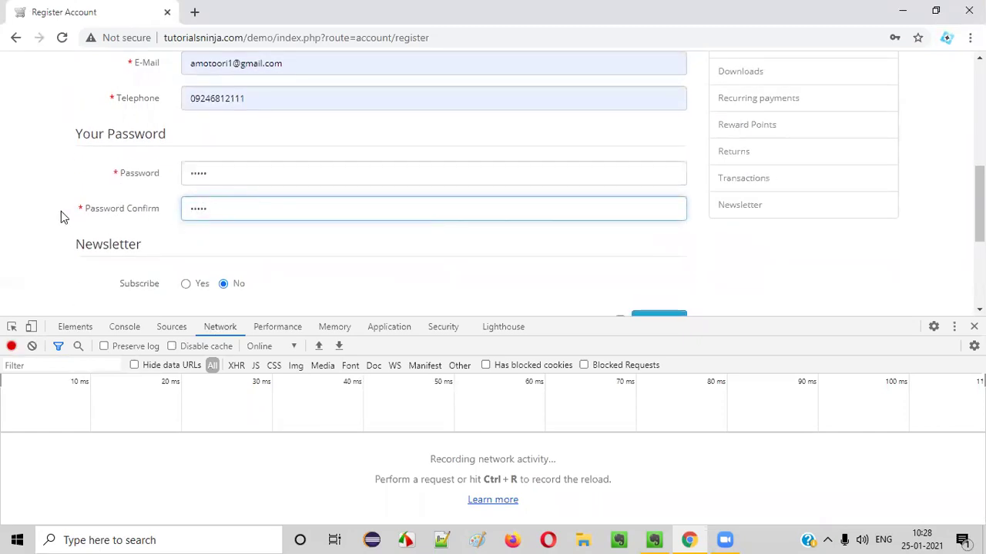
# Tick the Privacy Policy agreement box.
pyautogui.scroll(-1, 61, 215)
pyautogui.scroll(3, 257, 198)
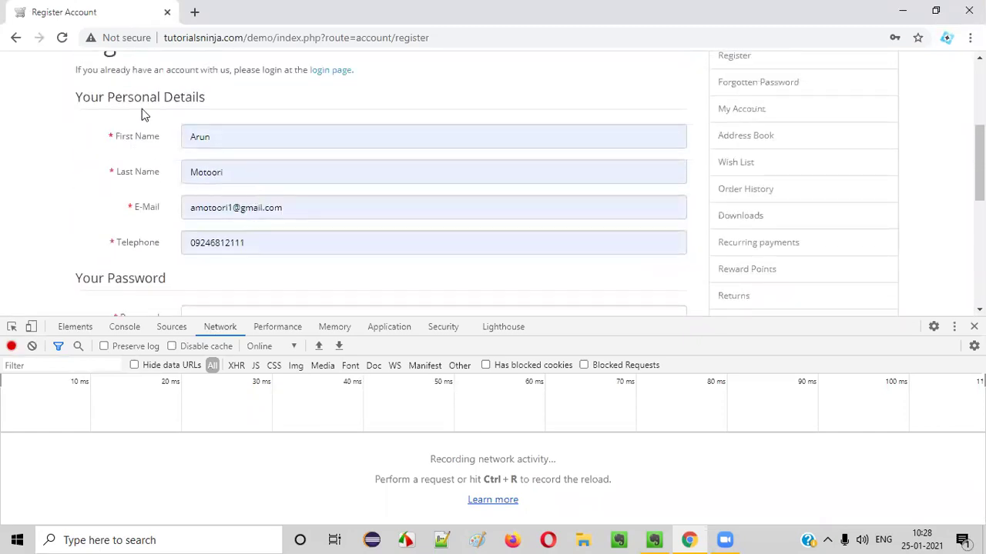
pyautogui.scroll(3, 231, 139)
pyautogui.scroll(-7, 291, 226)
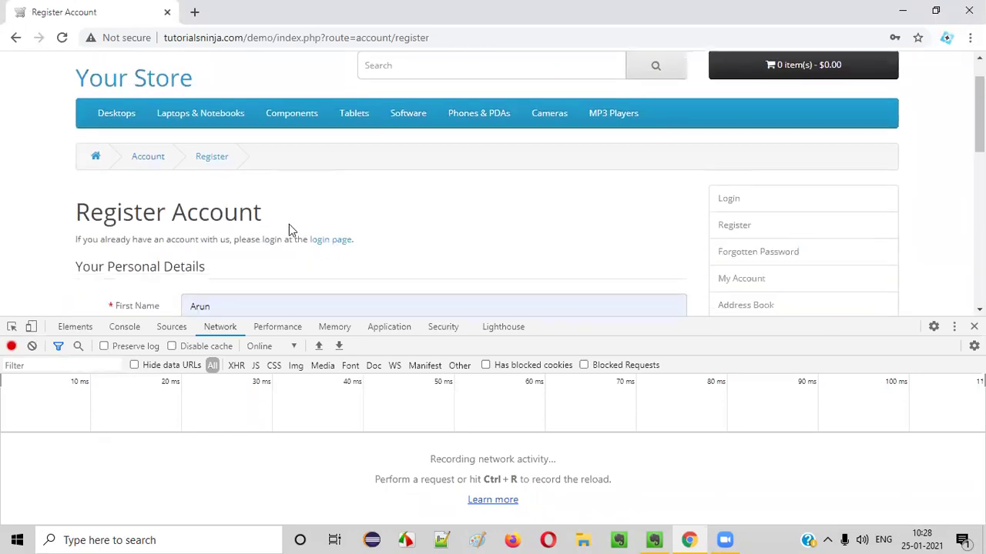
pyautogui.click(619, 177)
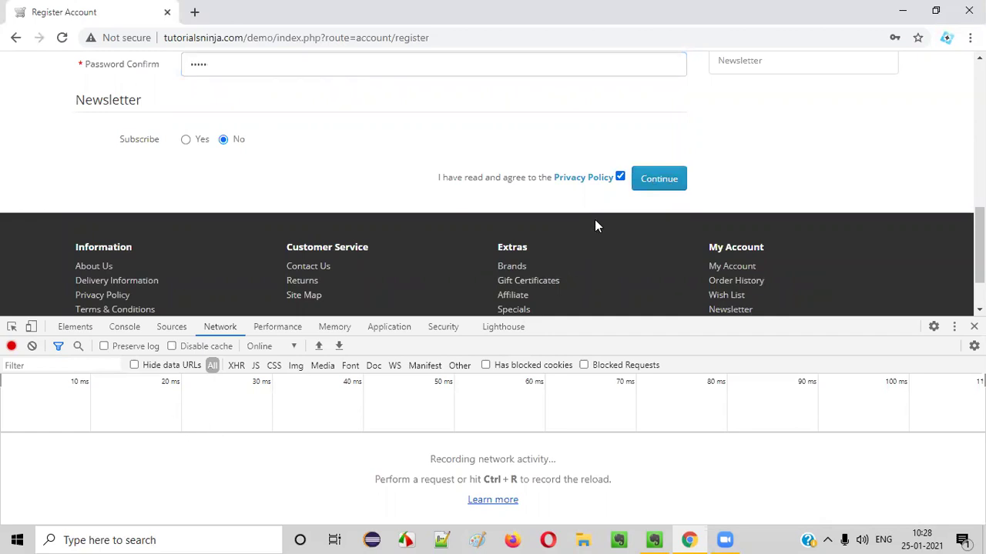
# Check the e-mail address and submit, triggering 'E-Mail Address is already registered!'.
pyautogui.scroll(4, 531, 205)
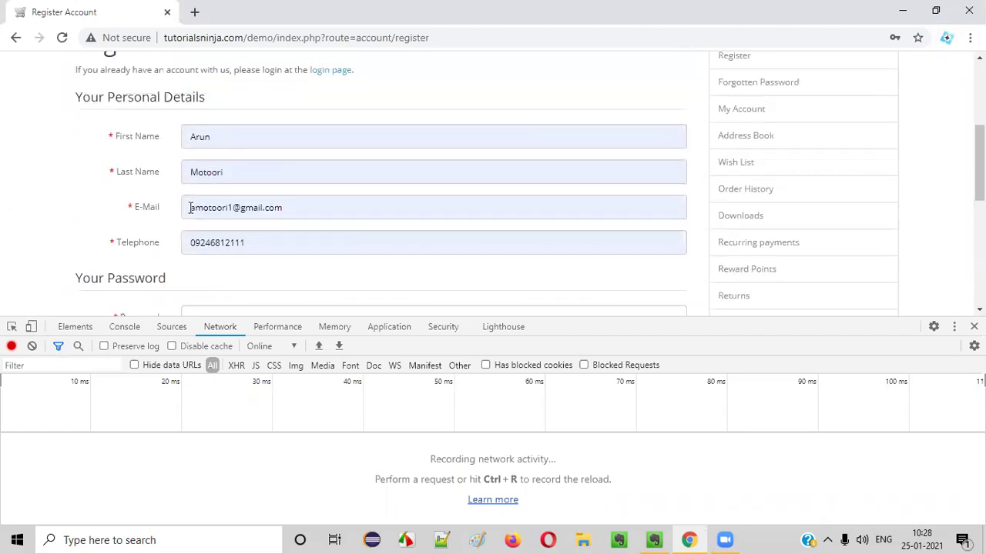
pyautogui.moveTo(194, 210); pyautogui.dragTo(339, 227)
pyautogui.click(192, 171)
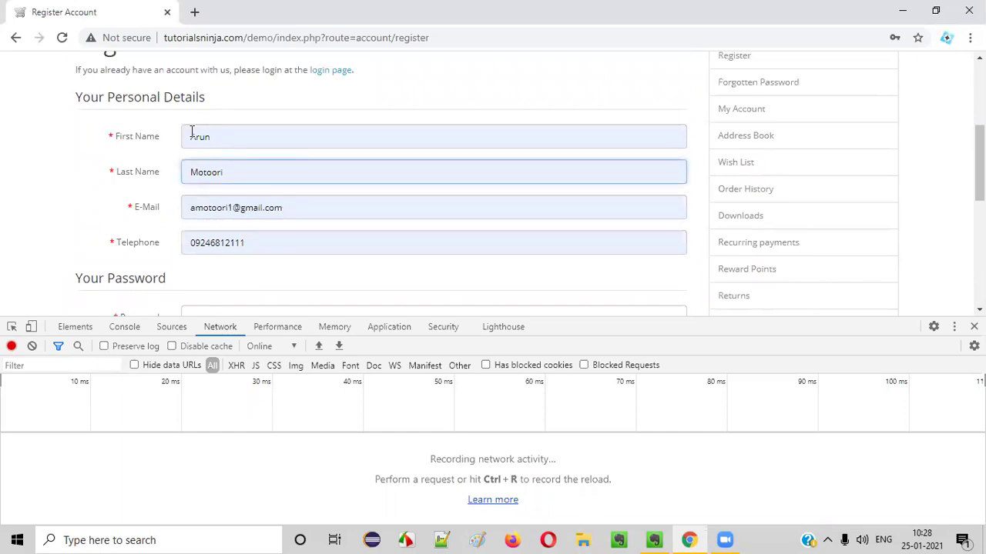
pyautogui.moveTo(193, 208); pyautogui.dragTo(298, 208)
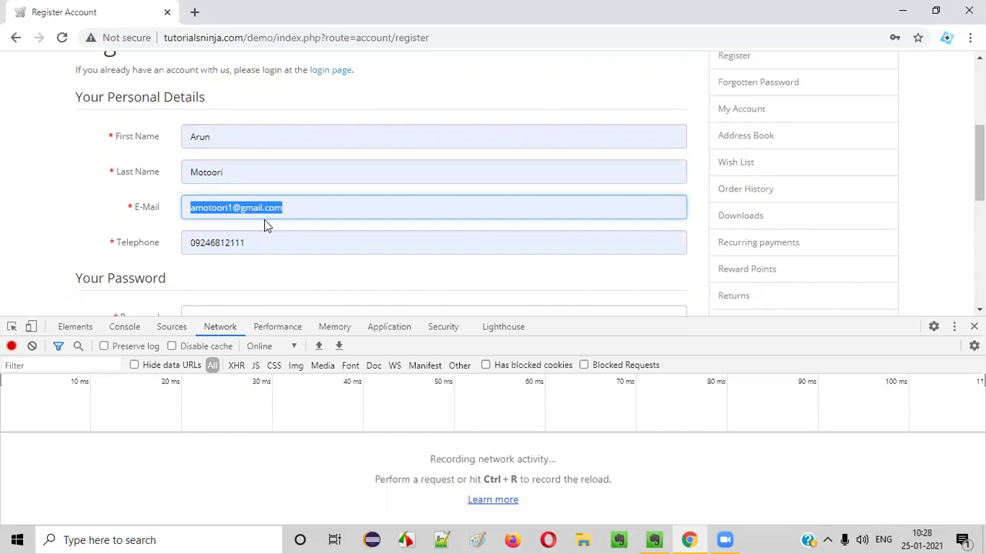
pyautogui.scroll(-4, 292, 205)
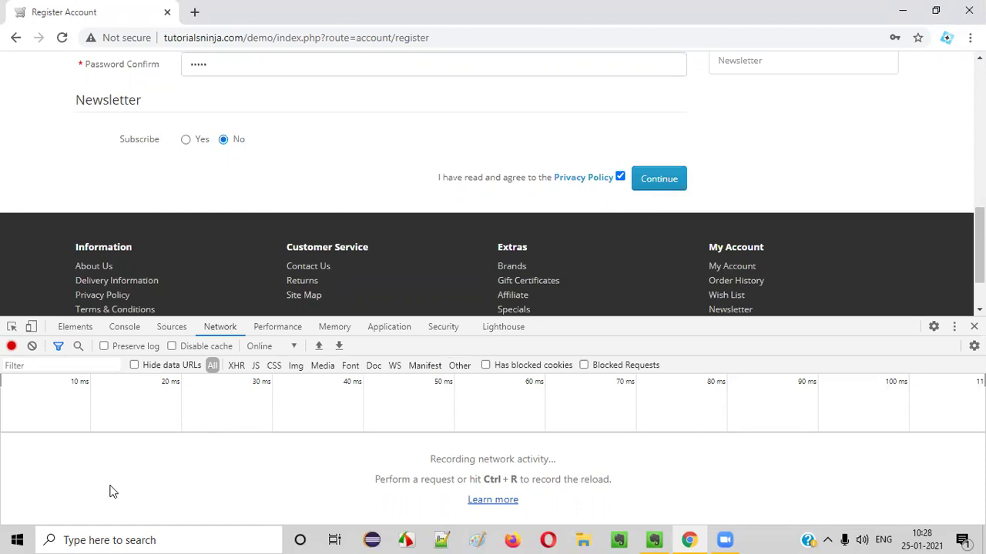
pyautogui.scroll(6, 251, 290)
pyautogui.press('Tab')
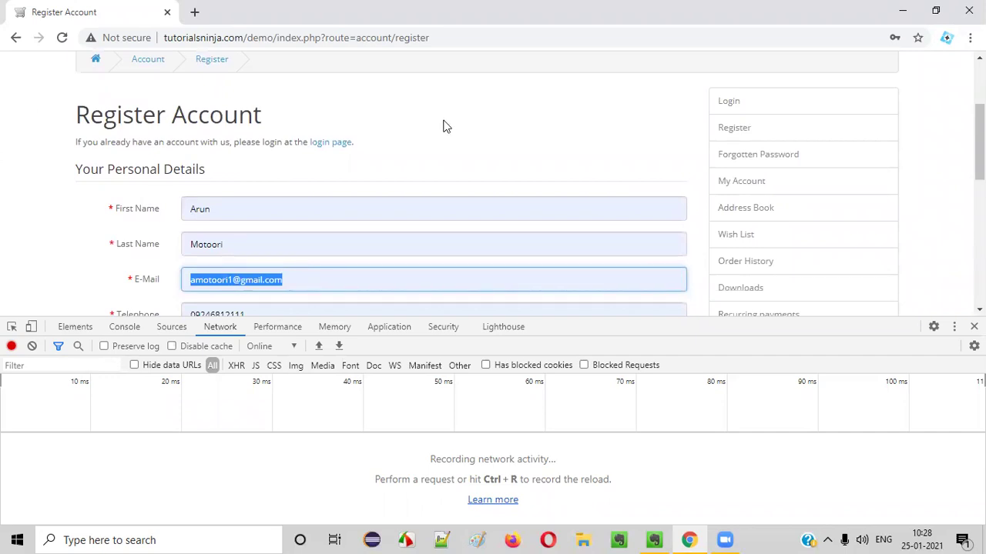
pyautogui.scroll(-3, 352, 280)
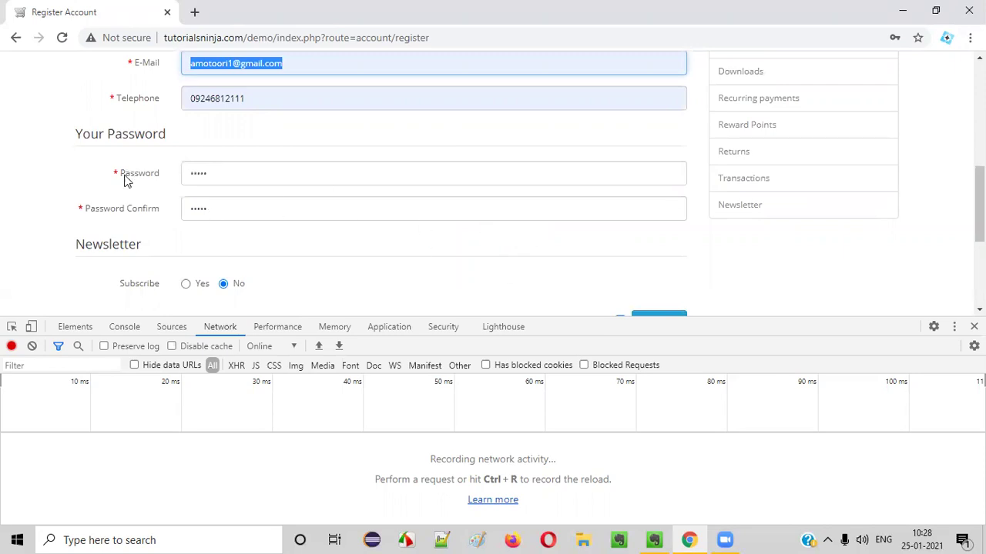
pyautogui.scroll(-2, 504, 228)
pyautogui.click(655, 183)
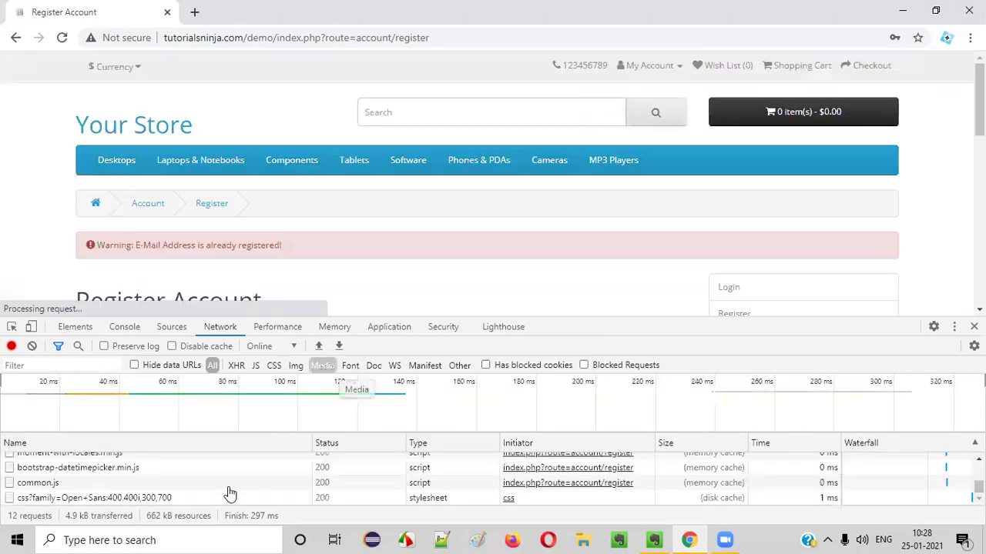
pyautogui.scroll(5, 154, 472)
pyautogui.click(121, 462)
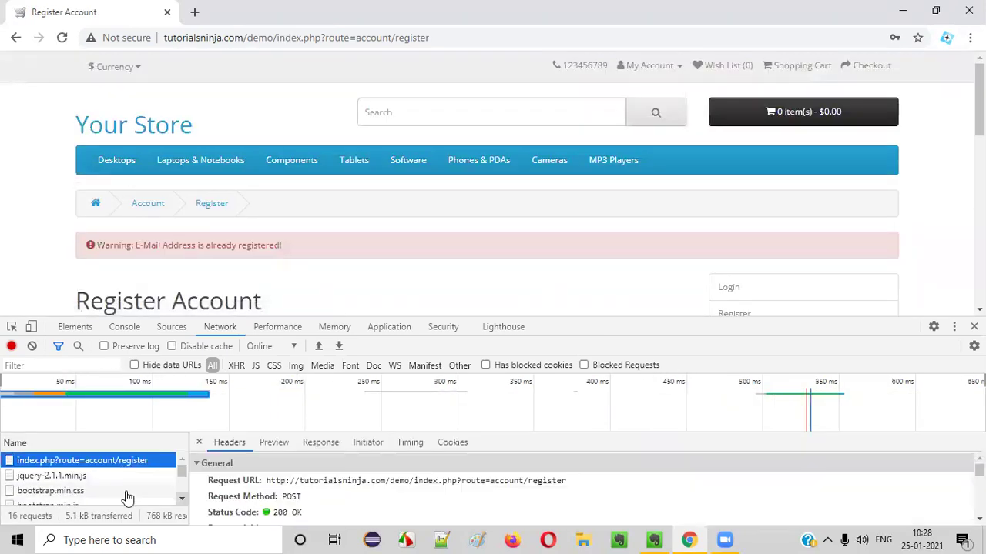
pyautogui.moveTo(268, 481); pyautogui.dragTo(590, 482)
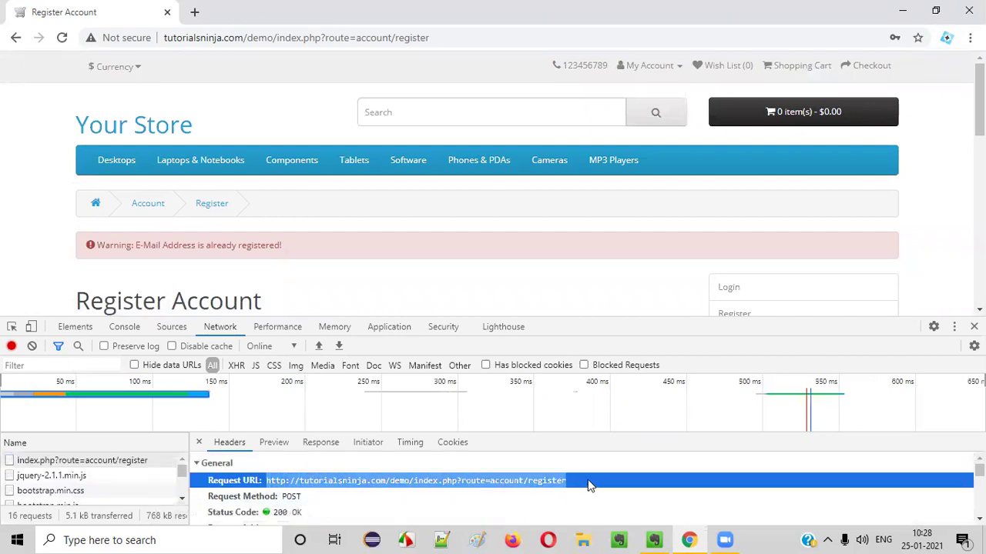
pyautogui.scroll(-5, 382, 200)
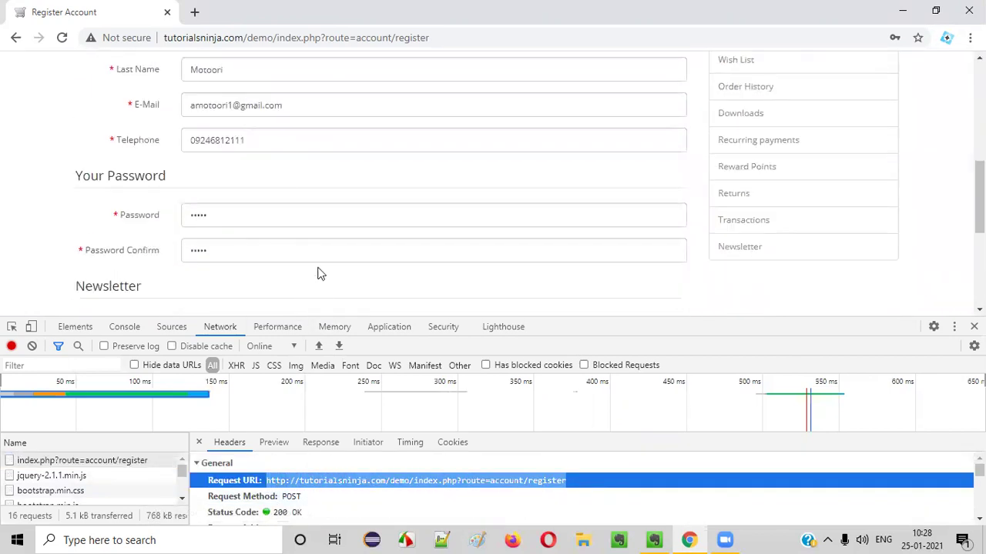
pyautogui.scroll(5, 321, 274)
pyautogui.moveTo(95, 248); pyautogui.dragTo(332, 254)
pyautogui.click(332, 254)
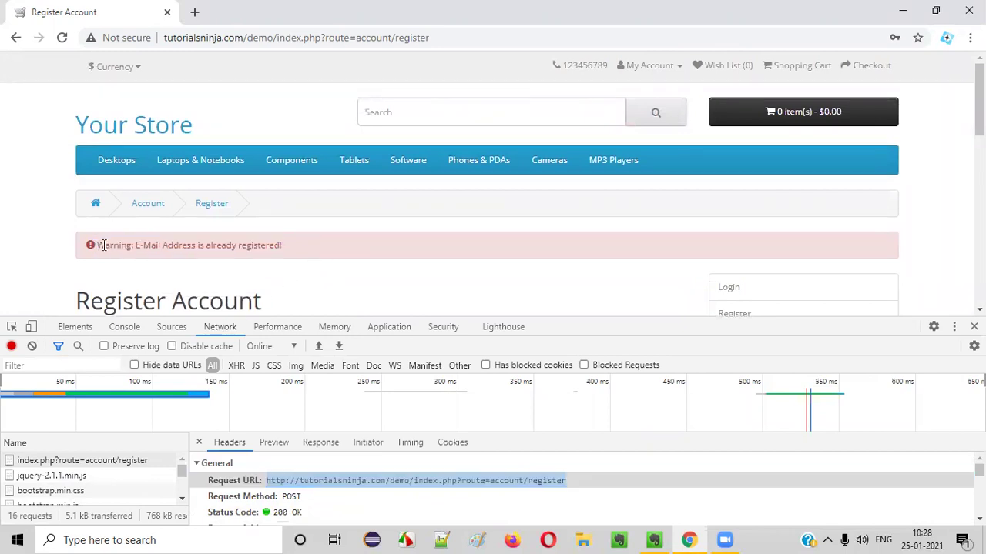
pyautogui.moveTo(121, 248); pyautogui.dragTo(271, 245)
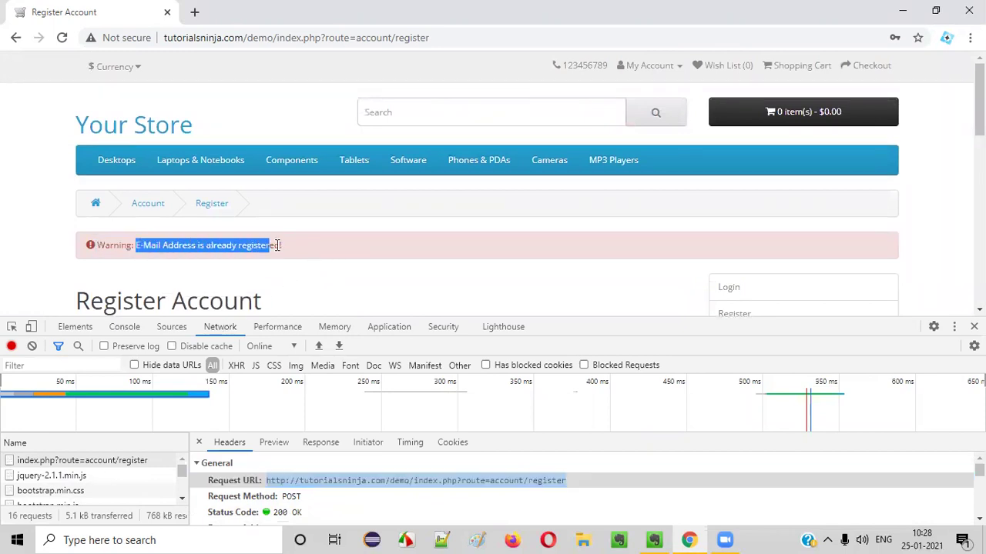
pyautogui.scroll(-3, 323, 182)
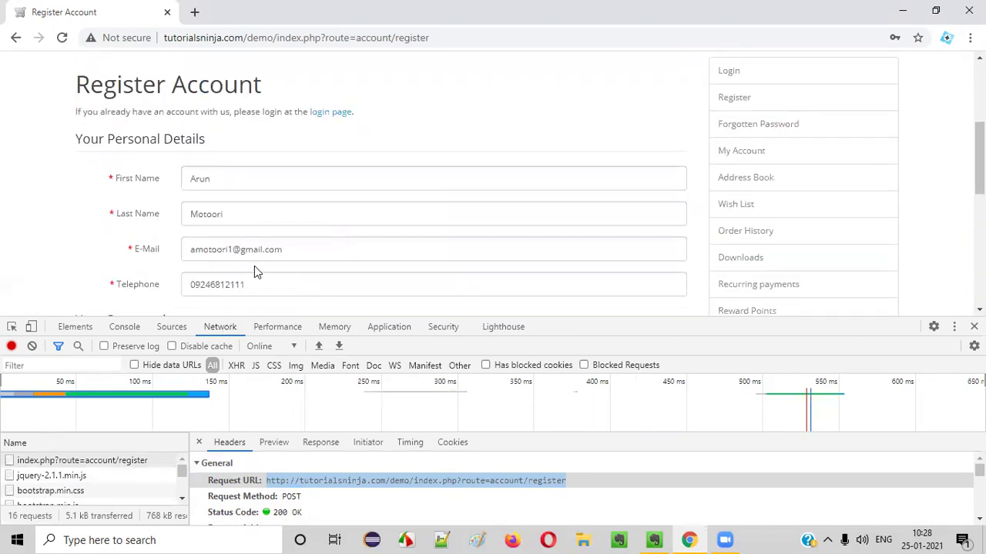
pyautogui.moveTo(194, 249); pyautogui.dragTo(326, 268)
pyautogui.click(3, 231)
pyautogui.scroll(3, 3, 229)
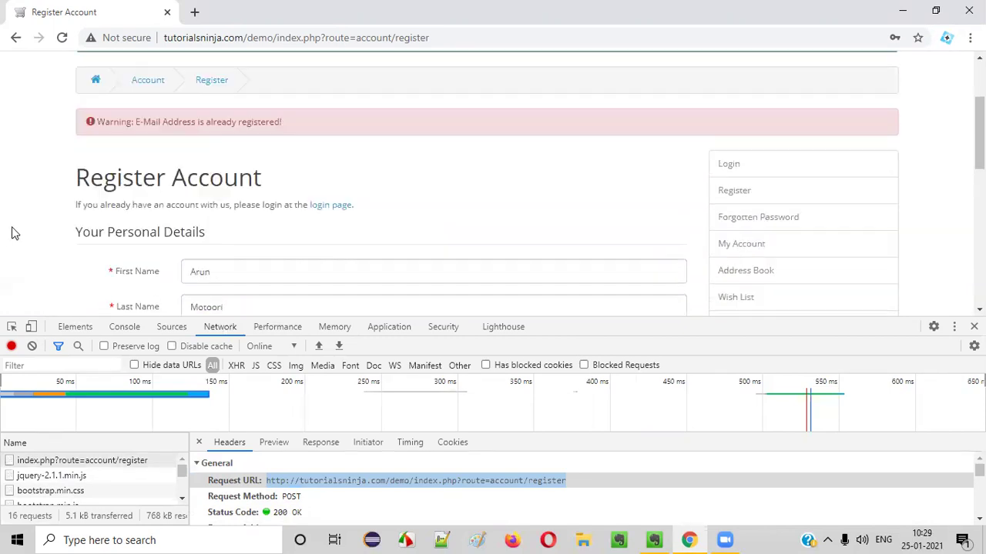
pyautogui.moveTo(102, 248); pyautogui.dragTo(278, 242)
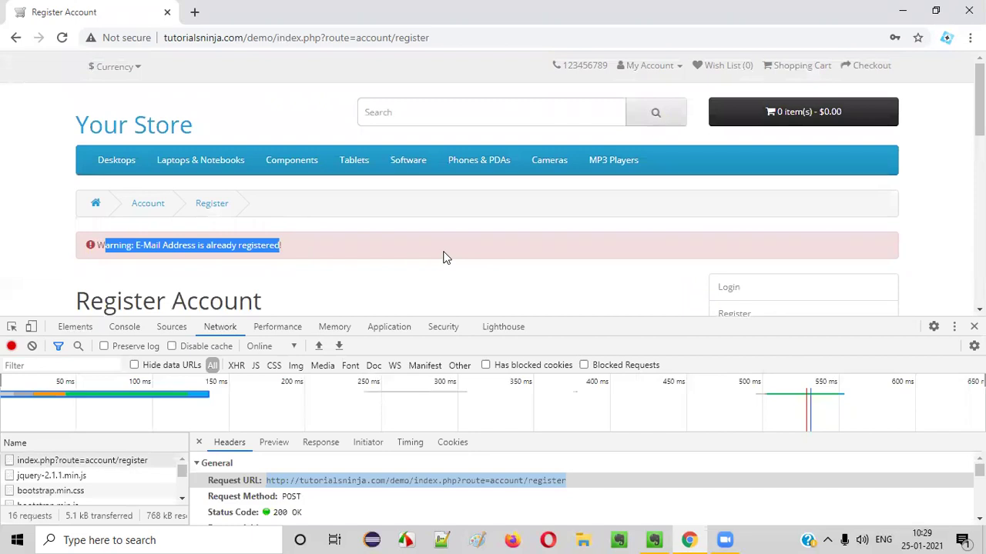
pyautogui.scroll(-2, 443, 258)
pyautogui.scroll(-2, 443, 255)
pyautogui.scroll(2, 387, 237)
pyautogui.moveTo(94, 99); pyautogui.dragTo(303, 97)
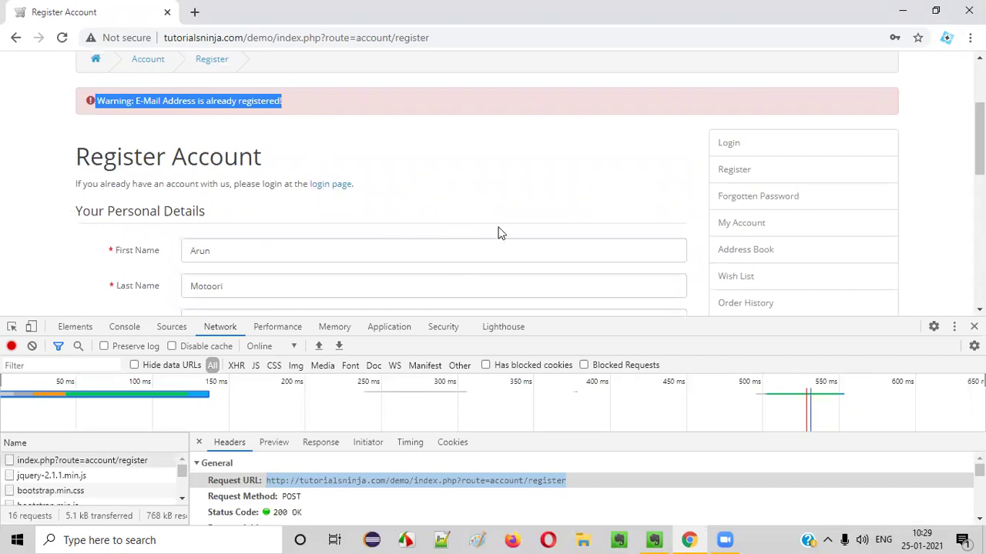
# In Evernote, highlight 'Client Side Validation' and 'Server Side Validation' in the note title.
pyautogui.click(654, 540)
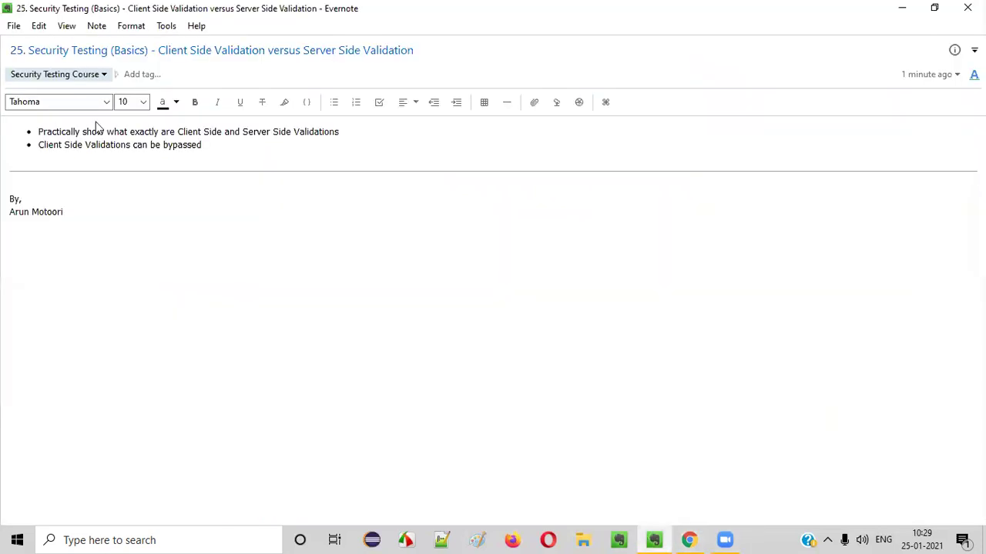
pyautogui.moveTo(159, 49); pyautogui.dragTo(436, 50)
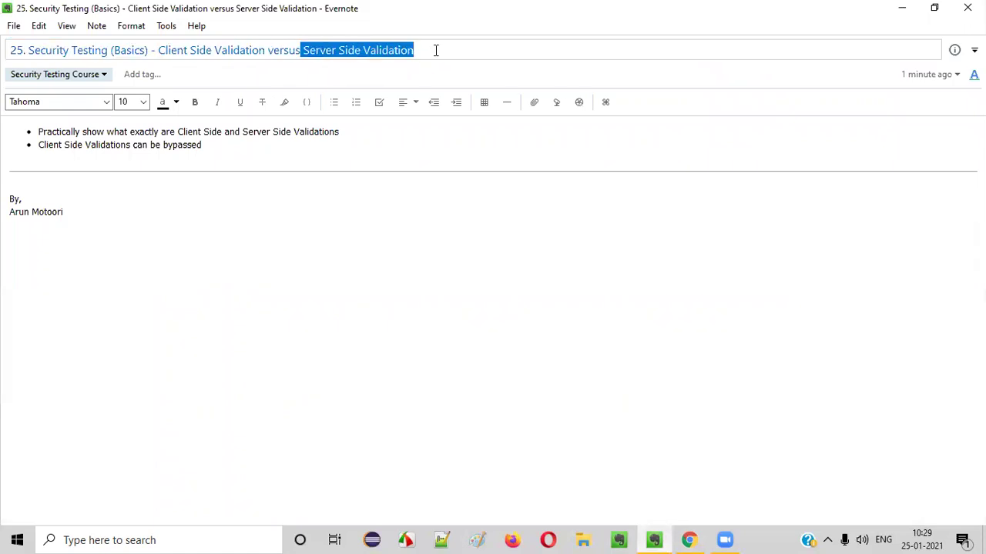
pyautogui.click(158, 49)
pyautogui.hotkey('shift', 'Home')
pyautogui.keyDown('shift'); pyautogui.click(266, 43); pyautogui.keyUp('shift')
pyautogui.click(305, 50)
pyautogui.moveTo(304, 50); pyautogui.dragTo(434, 44)
# Leave the note title and bring up the blank Paint canvas.
pyautogui.click(324, 239)
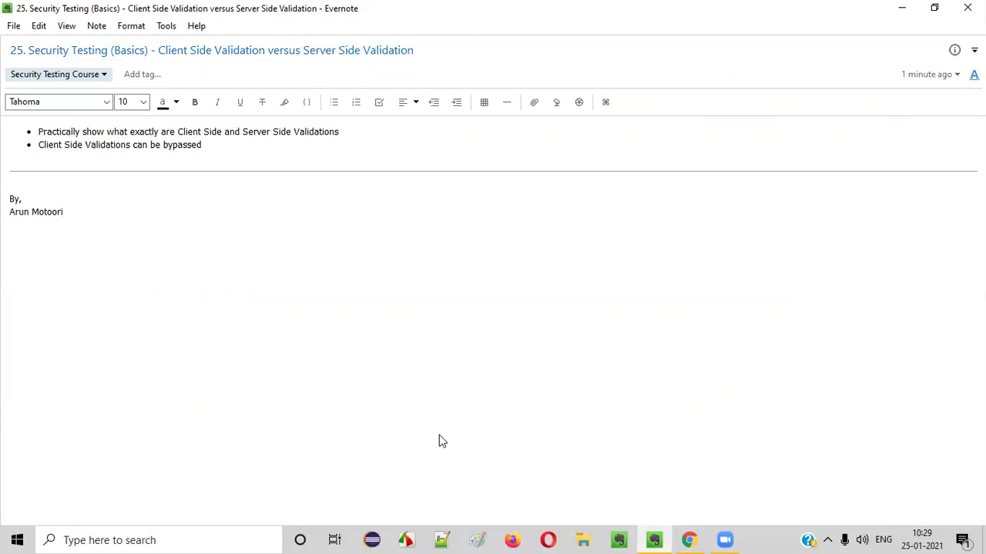
pyautogui.click(477, 539)
pyautogui.click(257, 50)
# Write the left heading 'Client Side Validation' on two lines with the Text tool.
pyautogui.click(210, 52)
pyautogui.click(224, 143)
pyautogui.write('Client Side V')
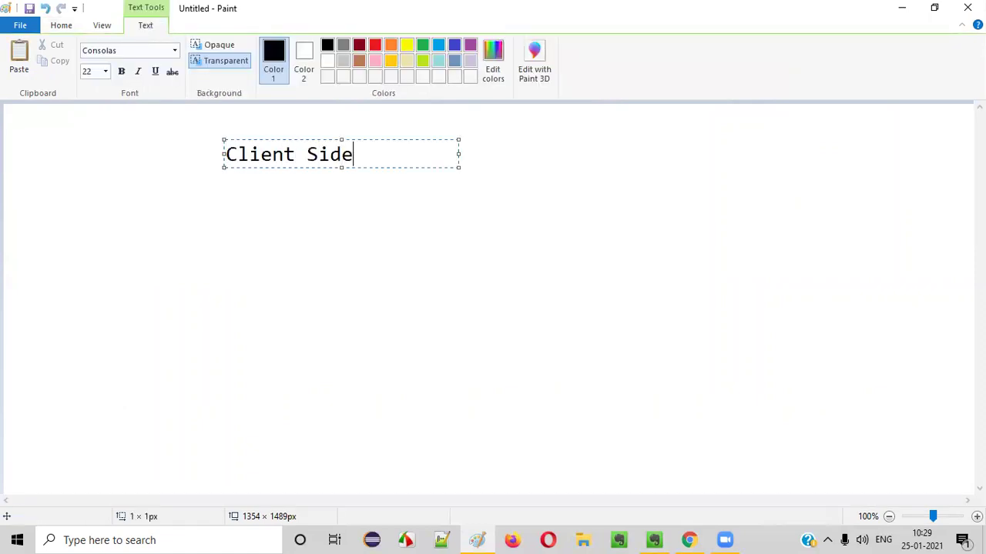
pyautogui.press('BackSpace')
pyautogui.press('BackSpace')
pyautogui.press('BackSpace')
pyautogui.press('Return')
pyautogui.write('Validation')
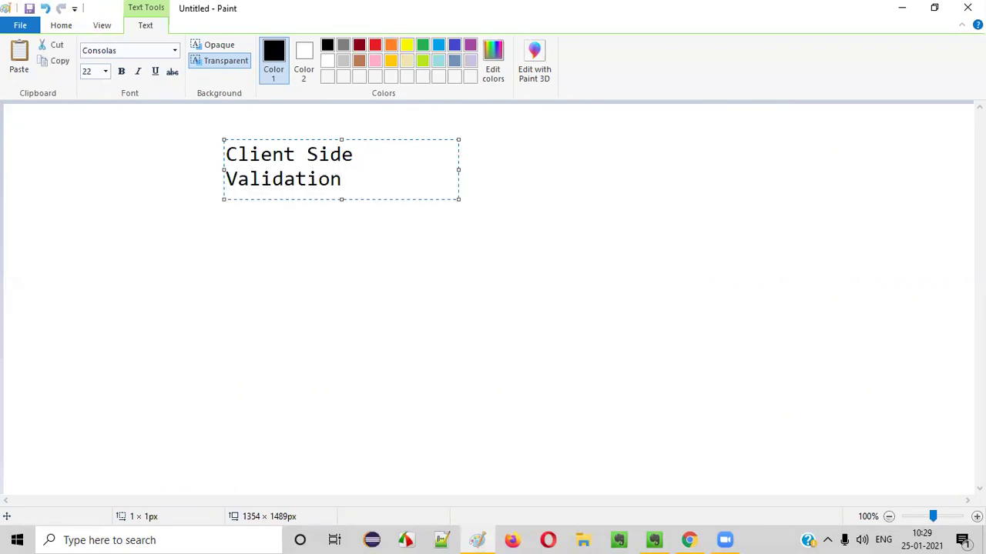
pyautogui.click(592, 231)
# Write the right heading 'Server Side Validation' on two lines, fixing typos.
pyautogui.click(638, 148)
pyautogui.write('Server Siude')
pyautogui.press('BackSpace')
pyautogui.press('BackSpace')
pyautogui.press('BackSpace')
pyautogui.write('de')
pyautogui.press('Return')
pyautogui.write('Validatiuon')
pyautogui.press('BackSpace')
pyautogui.press('BackSpace')
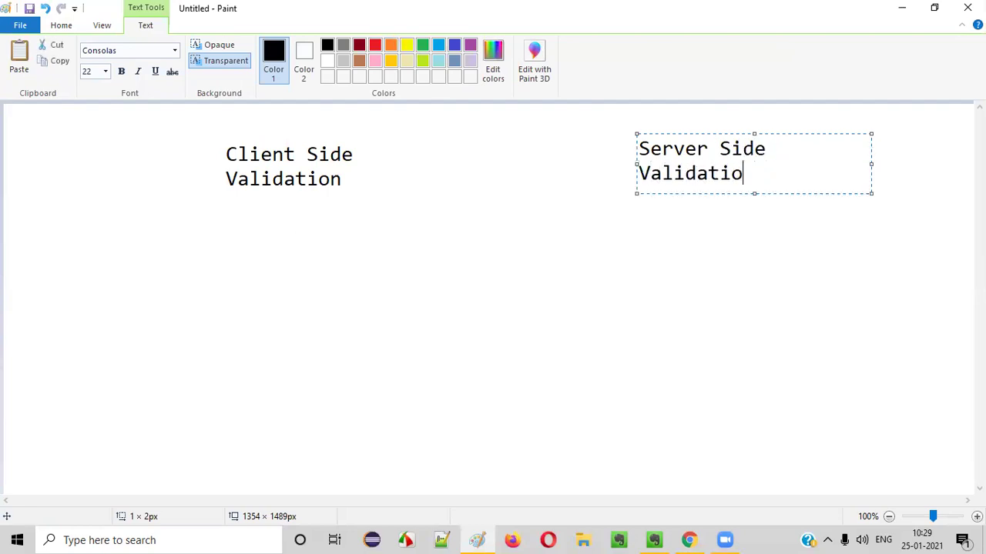
pyautogui.click(241, 201)
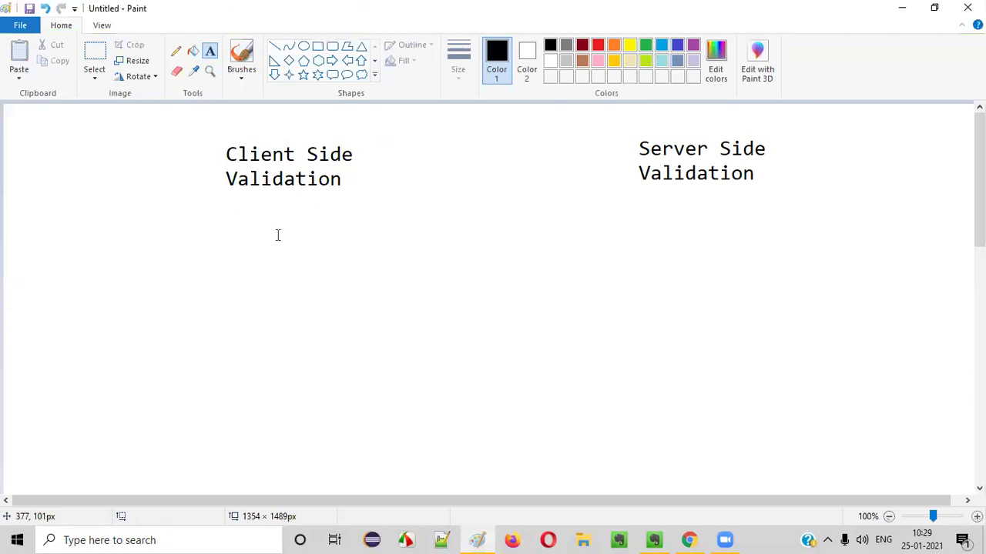
# Draw a vertical divider between the headings and a horizontal rule beneath them.
pyautogui.click(274, 46)
pyautogui.moveTo(499, 129); pyautogui.dragTo(513, 306)
pyautogui.moveTo(515, 348)
pyautogui.mouseDown()
pyautogui.moveTo(515, 478)
pyautogui.moveTo(506, 487)
pyautogui.mouseUp()
pyautogui.moveTo(27, 239); pyautogui.dragTo(963, 233)
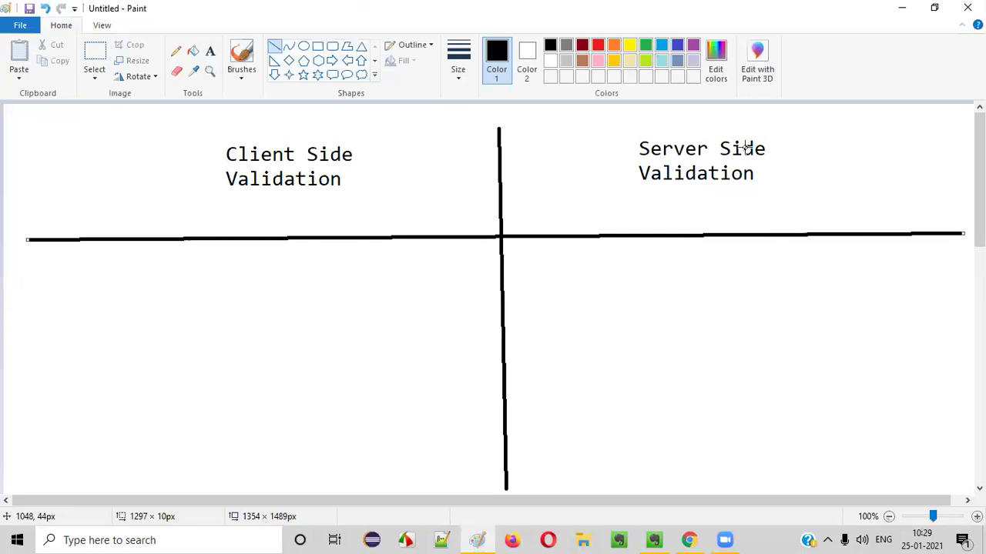
pyautogui.click(210, 50)
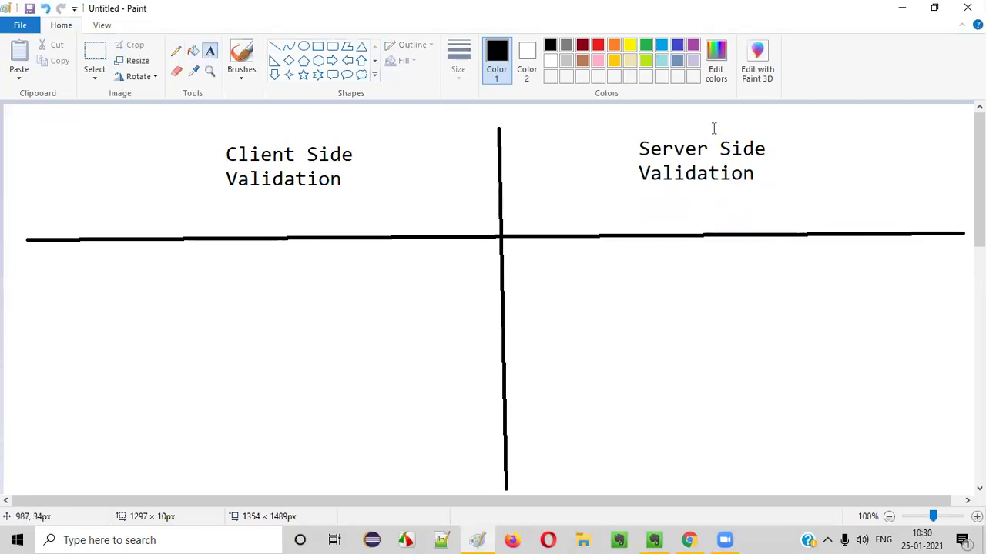
# Return to Chrome from Paint and choose My Account > Login to reach Account Login.
pyautogui.click(689, 540)
pyautogui.scroll(-1, 248, 178)
pyautogui.moveTo(300, 254); pyautogui.dragTo(50, 222)
pyautogui.scroll(3, 77, 193)
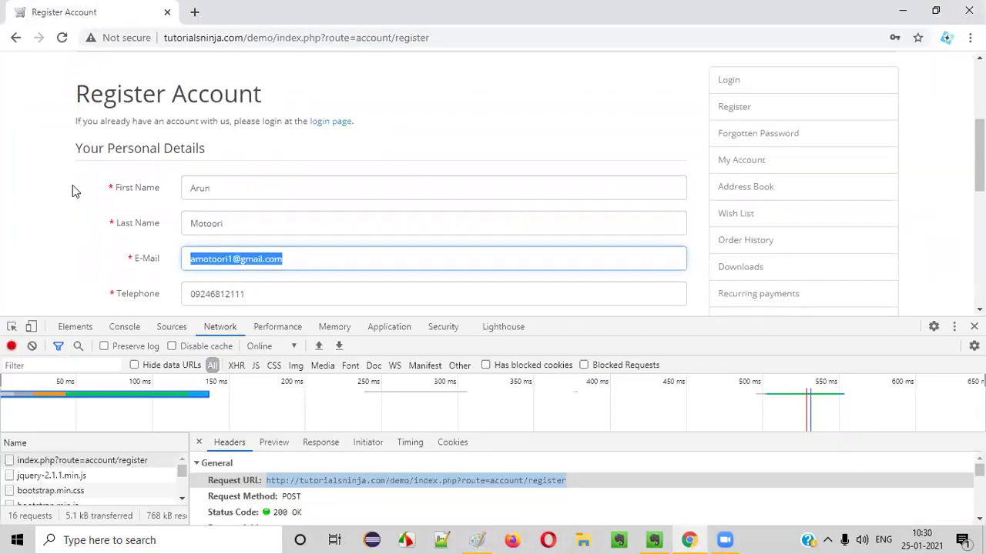
pyautogui.hotkey('alt', 'Tab')
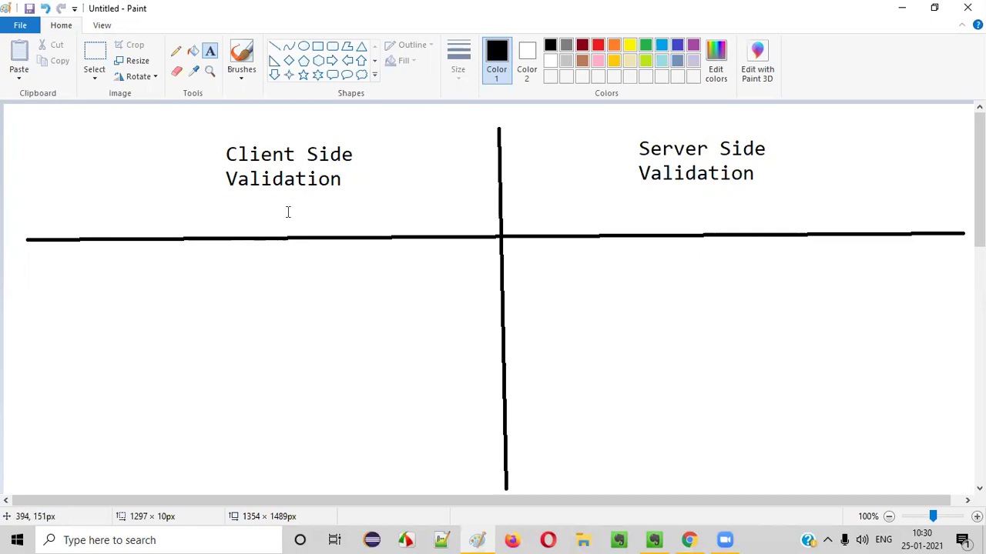
pyautogui.click(689, 540)
pyautogui.click(649, 65)
pyautogui.click(598, 106)
pyautogui.moveTo(651, 60); pyautogui.dragTo(651, 77)
# Open My Account > Register and clear the Network request log.
pyautogui.click(651, 64)
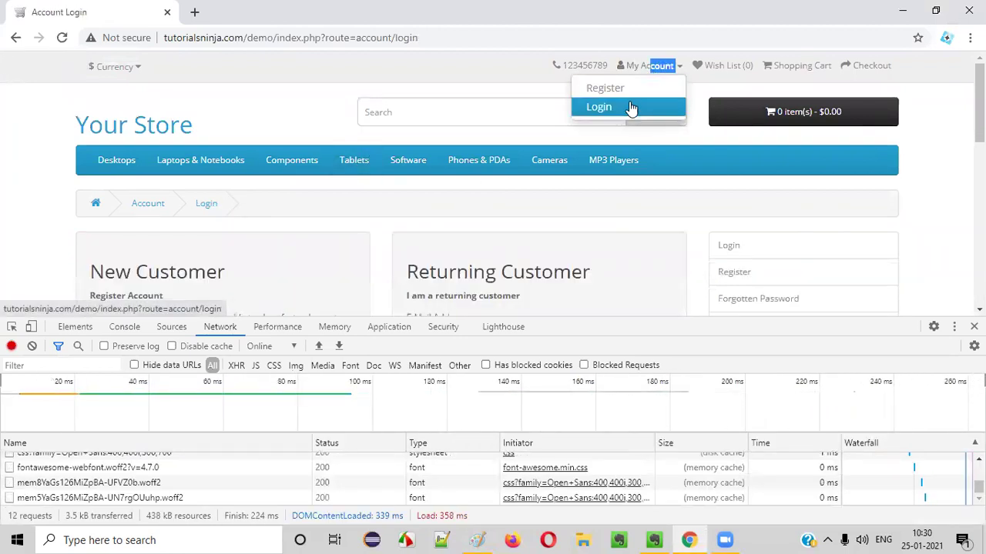
pyautogui.click(606, 87)
pyautogui.click(31, 346)
pyautogui.scroll(-4, 372, 176)
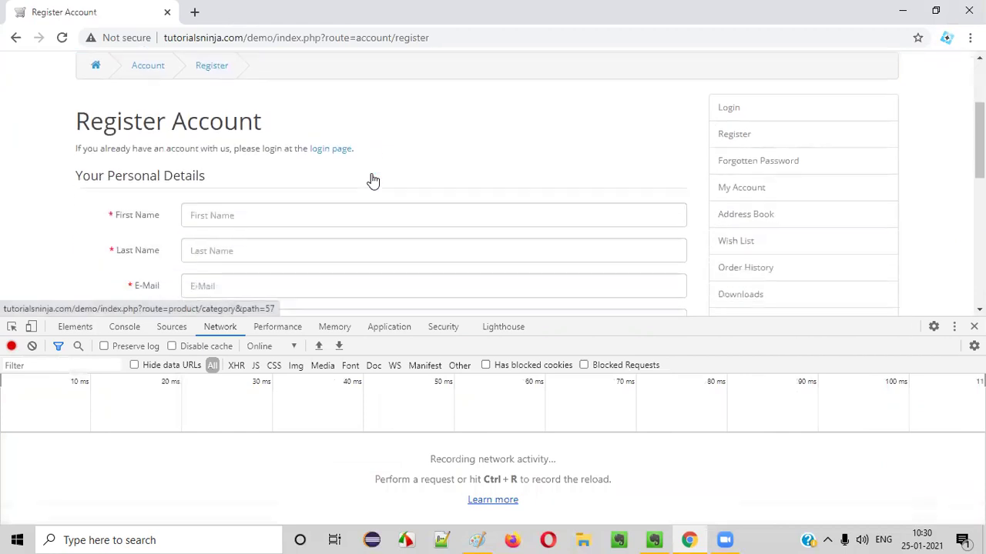
# Submit the form with an @-less e-mail and Privacy Policy ticked, then return to Paint.
pyautogui.click(227, 136)
pyautogui.write('asbasethi')
pyautogui.scroll(-3, 678, 205)
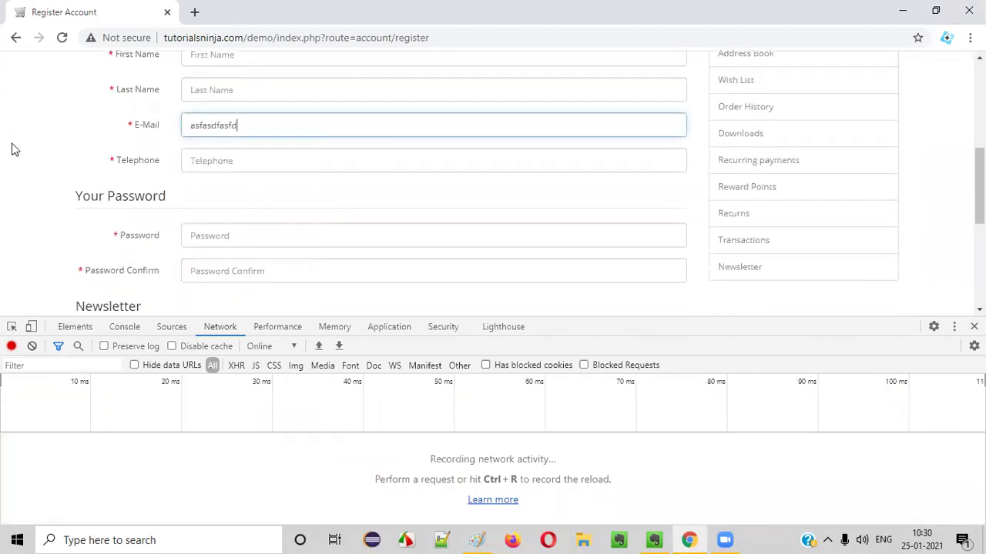
pyautogui.click(621, 179)
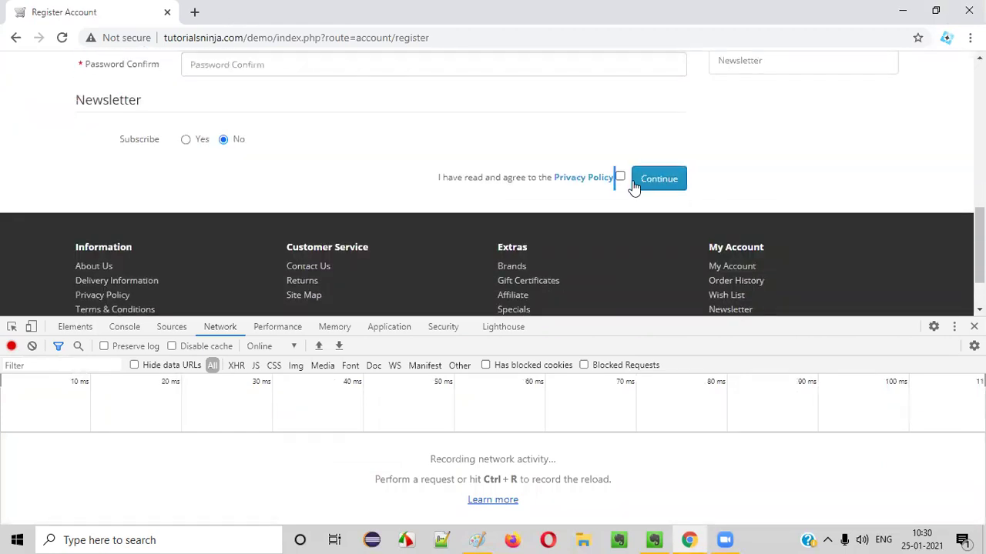
pyautogui.click(660, 181)
pyautogui.scroll(1, 402, 235)
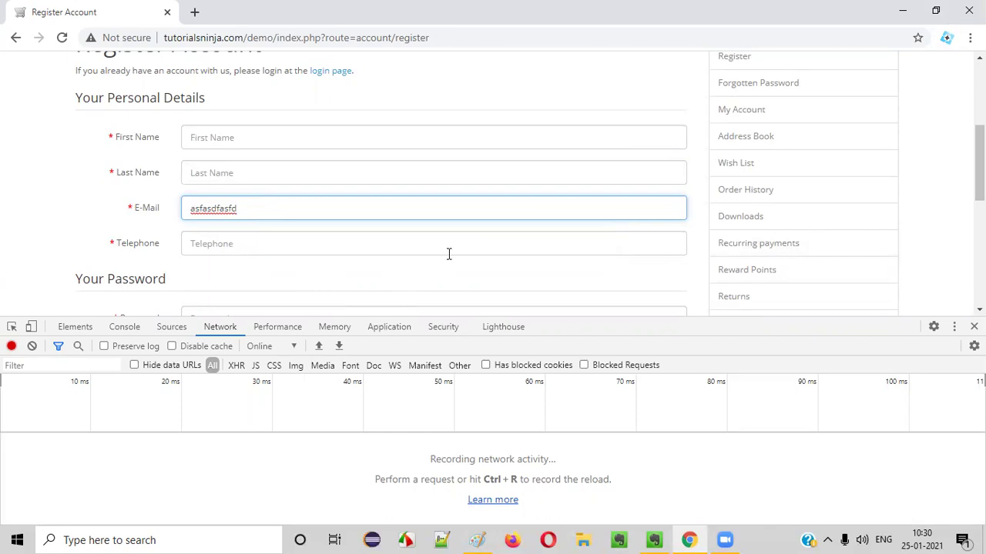
pyautogui.click(478, 540)
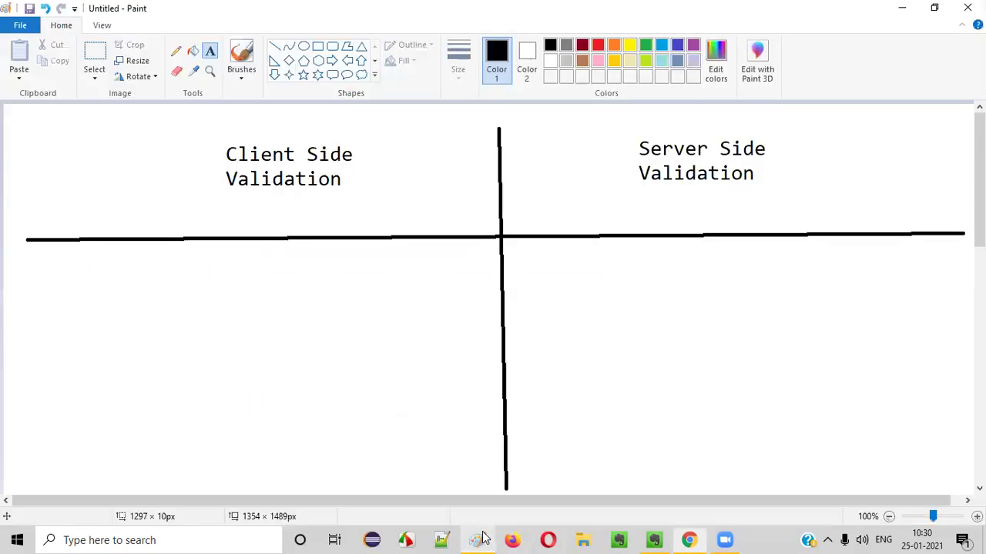